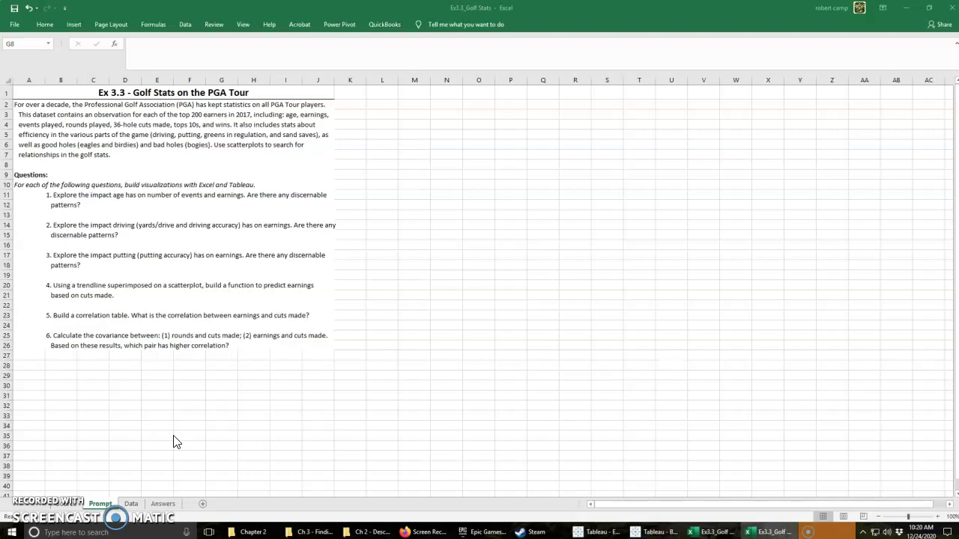
- Open the Data sheet and hide all of its cell comments
{"action": "left_click", "coordinate": [131, 504]}
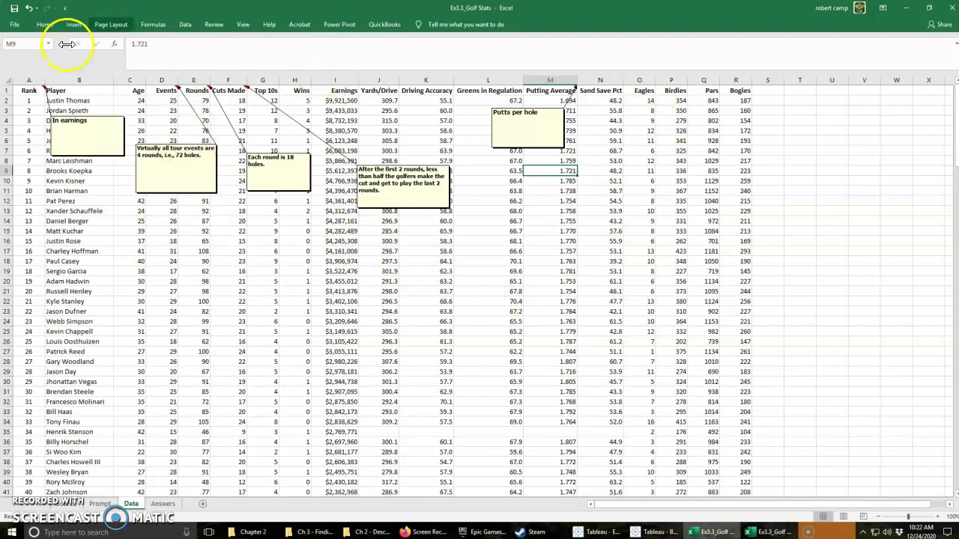
{"action": "left_click", "coordinate": [46, 24]}
{"action": "left_click", "coordinate": [214, 24]}
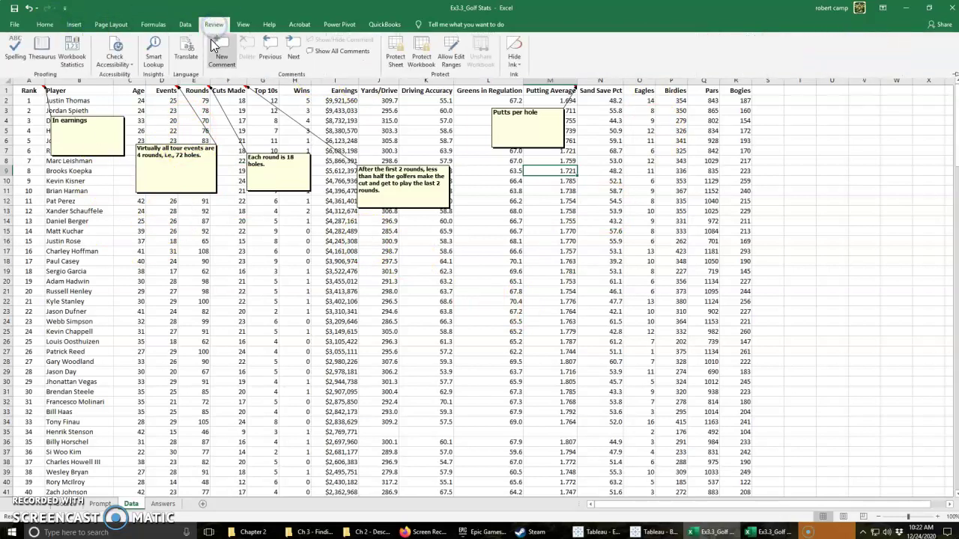
{"action": "left_click", "coordinate": [338, 54]}
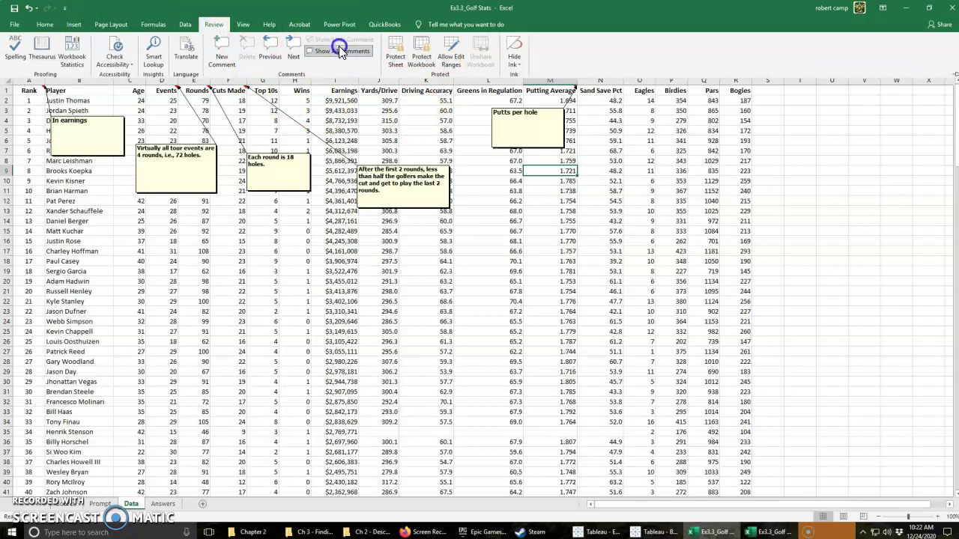
{"action": "left_click", "coordinate": [340, 51]}
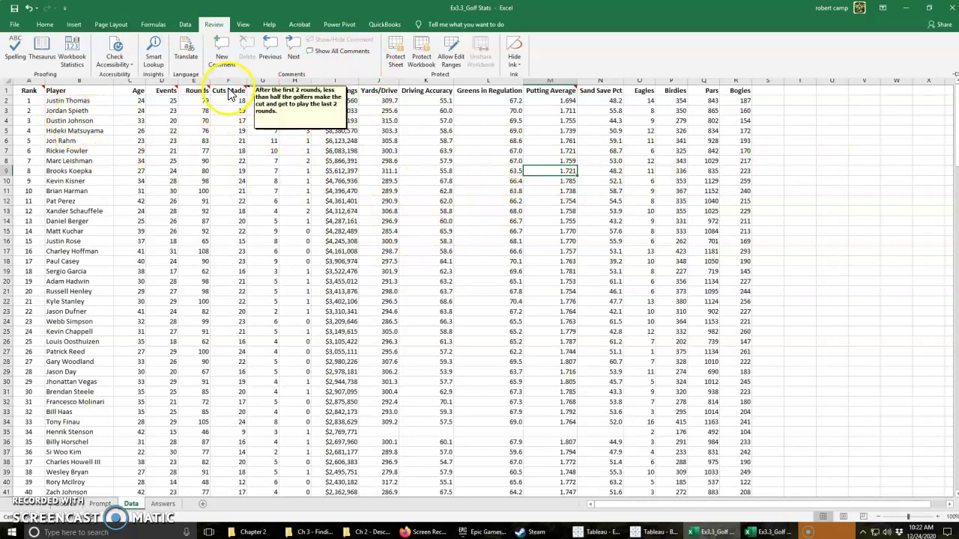
{"action": "mouse_move", "coordinate": [175, 93]}
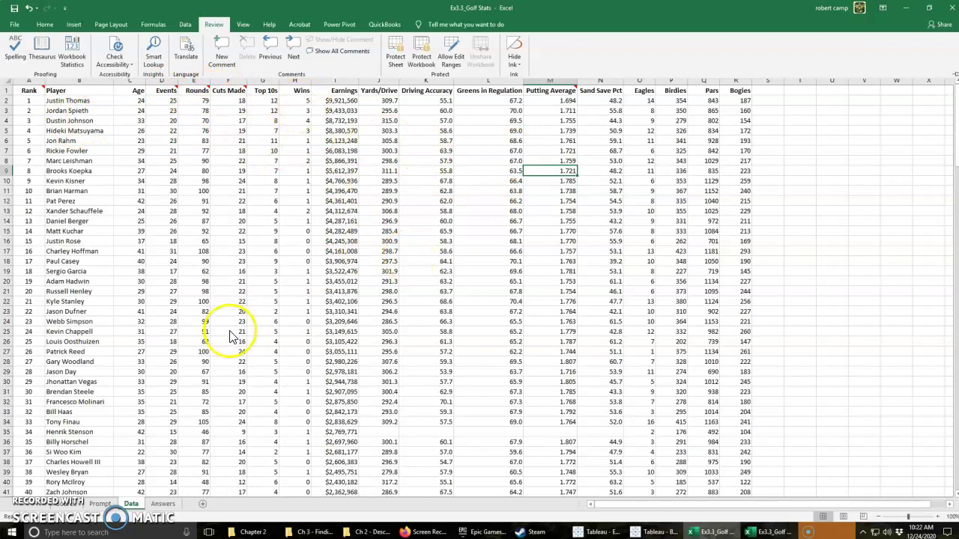
{"action": "key", "text": "Escape"}
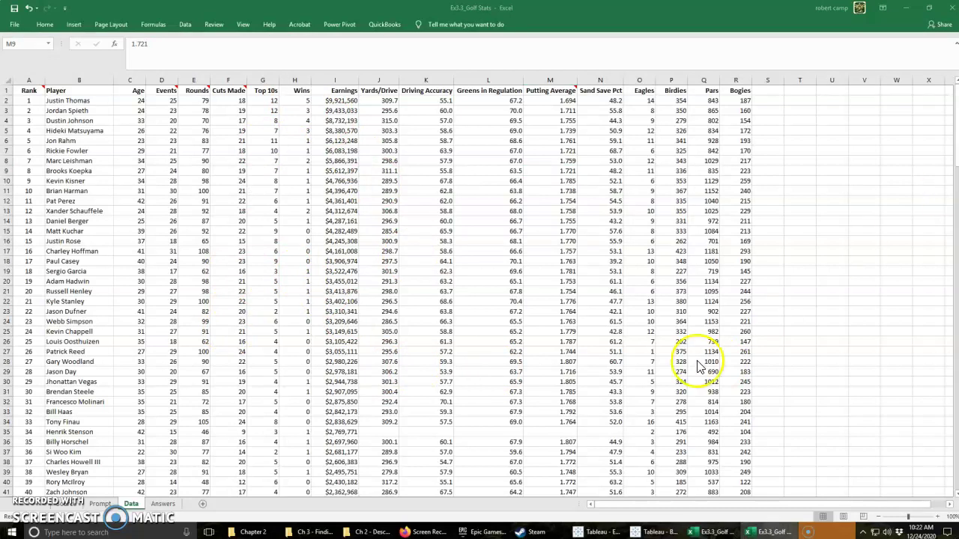
- Review the Answers sheet layout and the question 1 wording on the Prompt sheet, and return to the Data sheet
{"action": "left_click", "coordinate": [163, 503]}
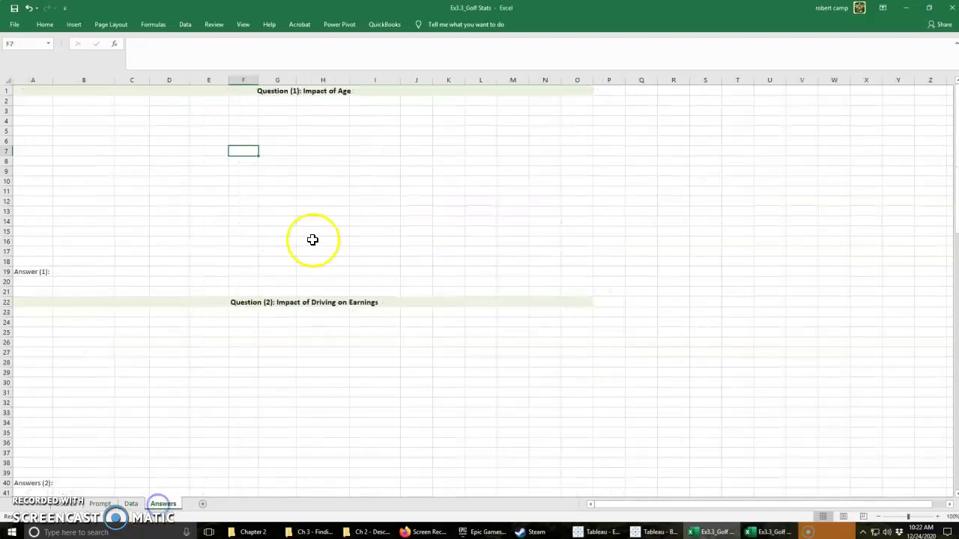
{"action": "left_click", "coordinate": [34, 121]}
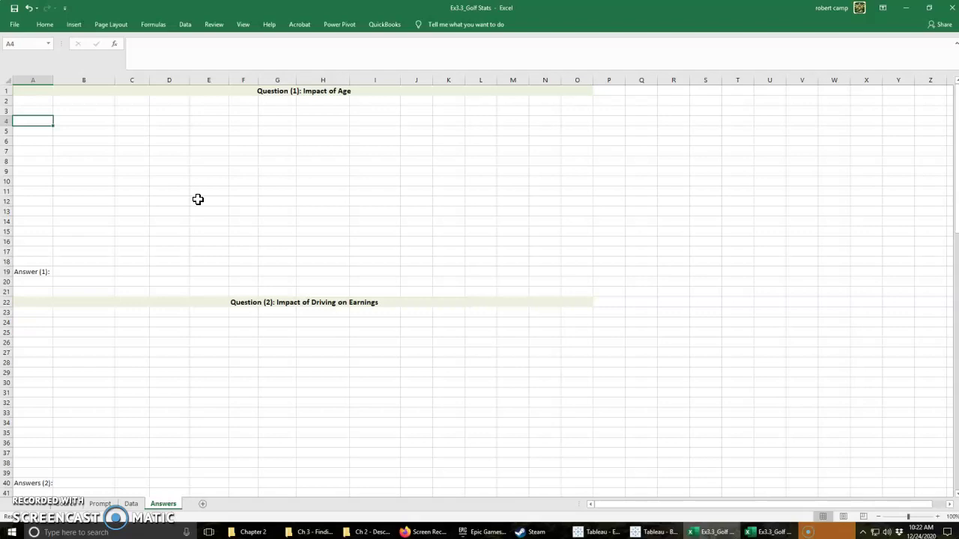
{"action": "left_click", "coordinate": [103, 504]}
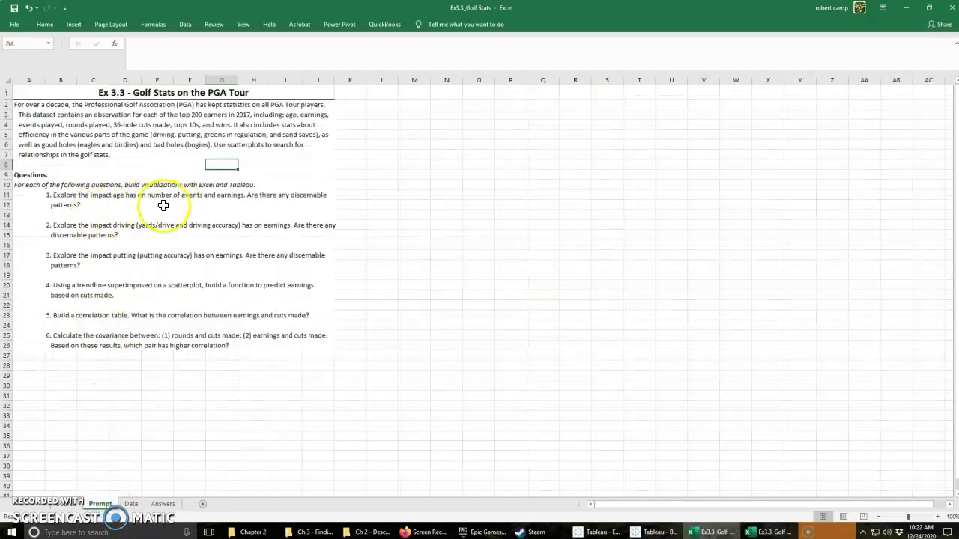
{"action": "left_click", "coordinate": [164, 504]}
{"action": "left_click", "coordinate": [131, 504]}
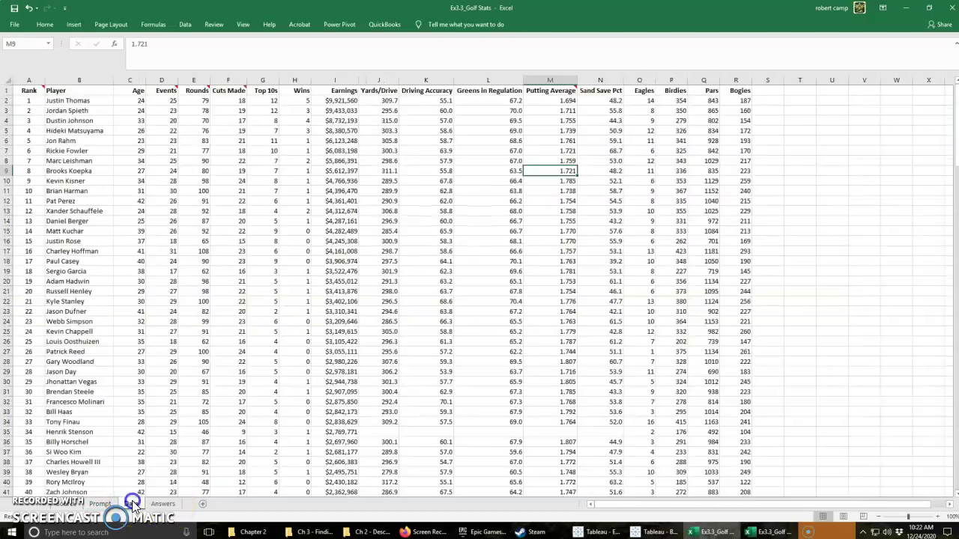
{"action": "right_click", "coordinate": [199, 330]}
{"action": "key", "text": "Escape"}
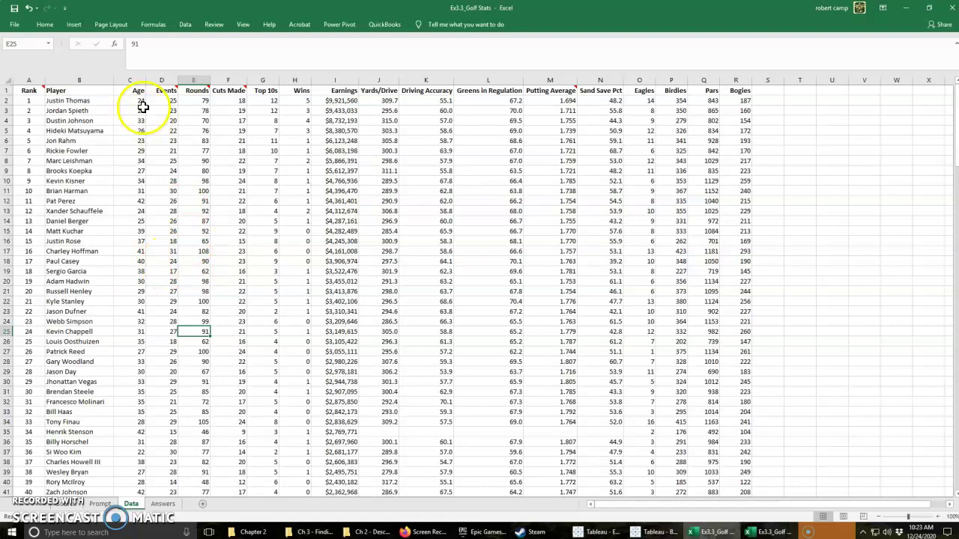
- Insert a markers-only scatter chart from the full Age and Events columns, headers included, in C1:D201
{"action": "left_click_drag", "start_coordinate": [164, 104], "coordinate": [171, 473]}
{"action": "scroll", "coordinate": [293, 342], "scroll_direction": "up", "scroll_amount": 20}
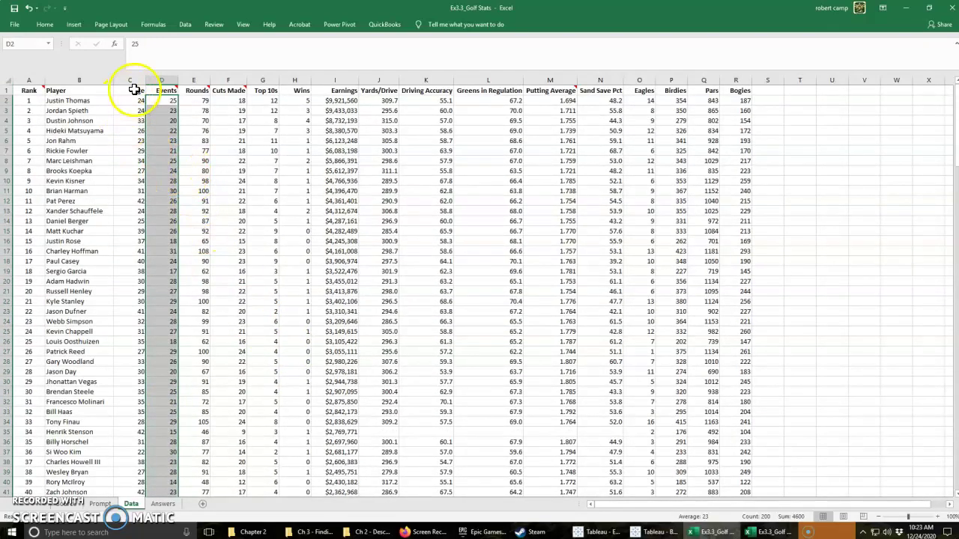
{"action": "left_click_drag", "start_coordinate": [135, 90], "coordinate": [163, 481]}
{"action": "left_click", "coordinate": [73, 24]}
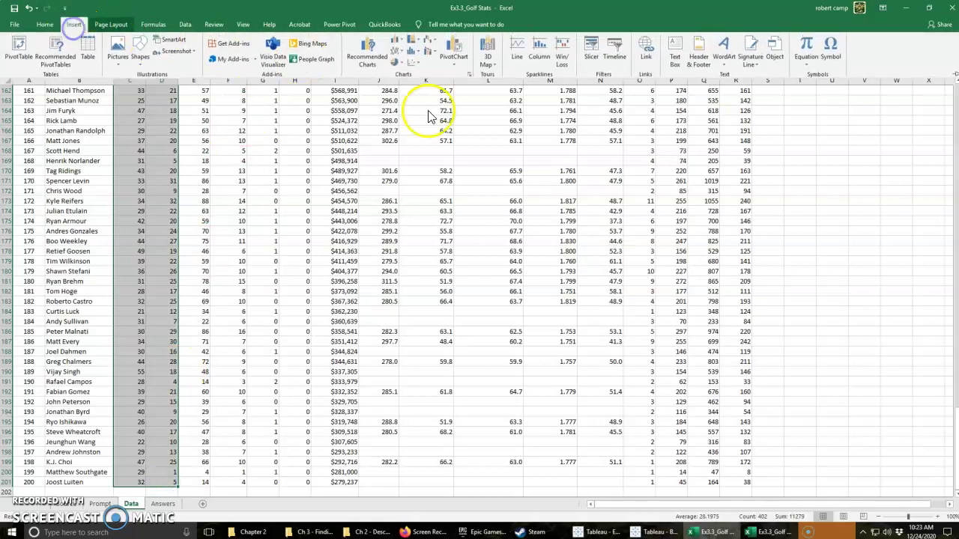
{"action": "left_click", "coordinate": [417, 64]}
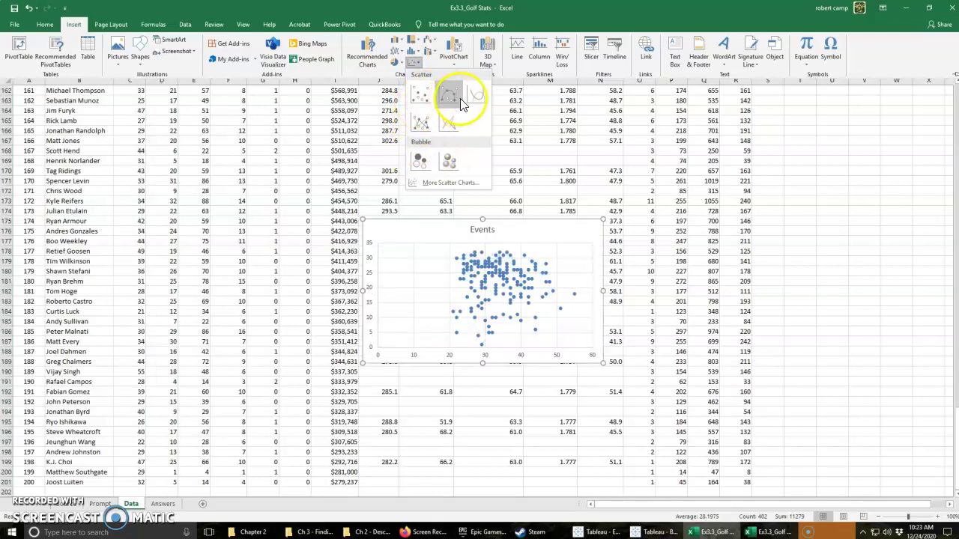
{"action": "left_click", "coordinate": [422, 100]}
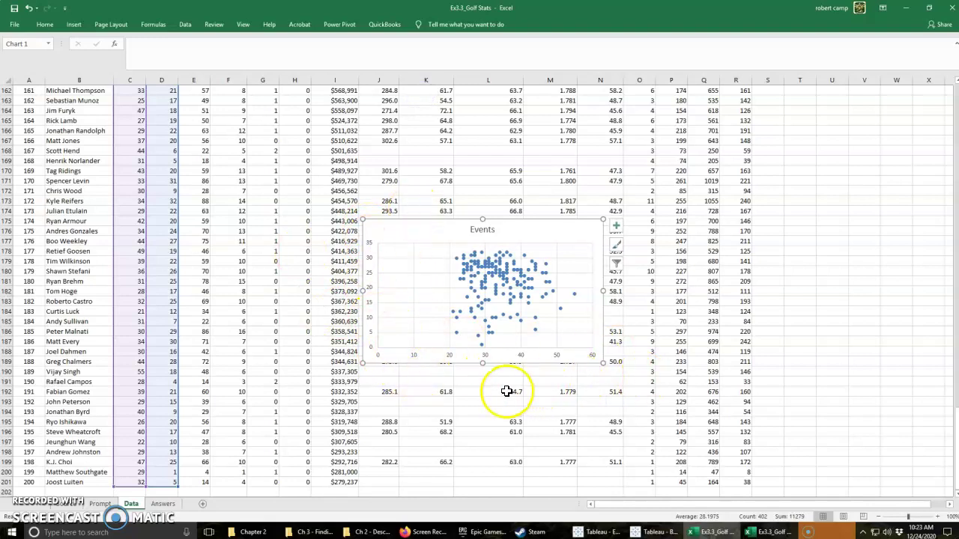
- Reposition the scatter chart among the data rows and check the Age and Events columns highlighted as its source
{"action": "scroll", "coordinate": [214, 289], "scroll_direction": "up", "scroll_amount": 5}
{"action": "scroll", "coordinate": [222, 295], "scroll_direction": "down", "scroll_amount": 2}
{"action": "scroll", "coordinate": [224, 295], "scroll_direction": "down", "scroll_amount": 1}
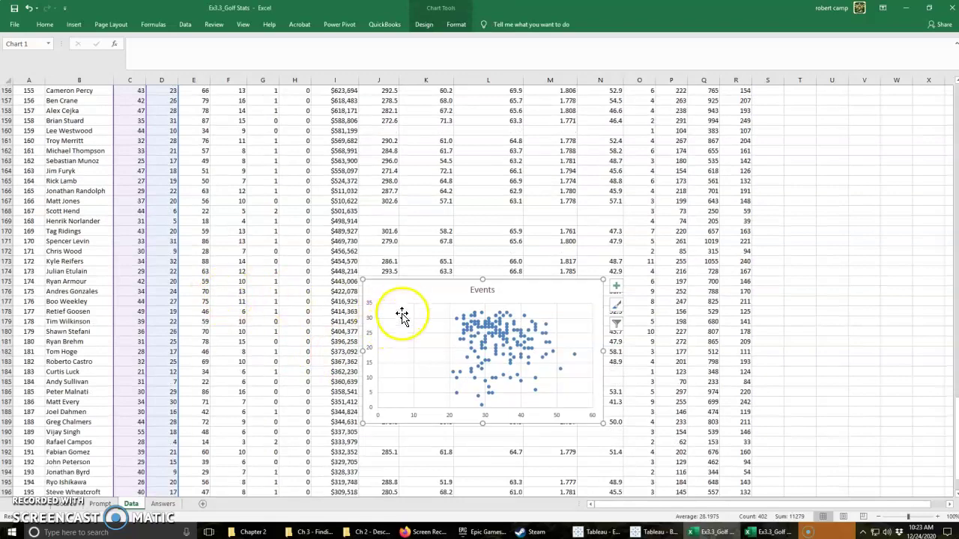
{"action": "left_click_drag", "start_coordinate": [400, 300], "coordinate": [316, 199]}
{"action": "scroll", "coordinate": [197, 280], "scroll_direction": "up", "scroll_amount": 20}
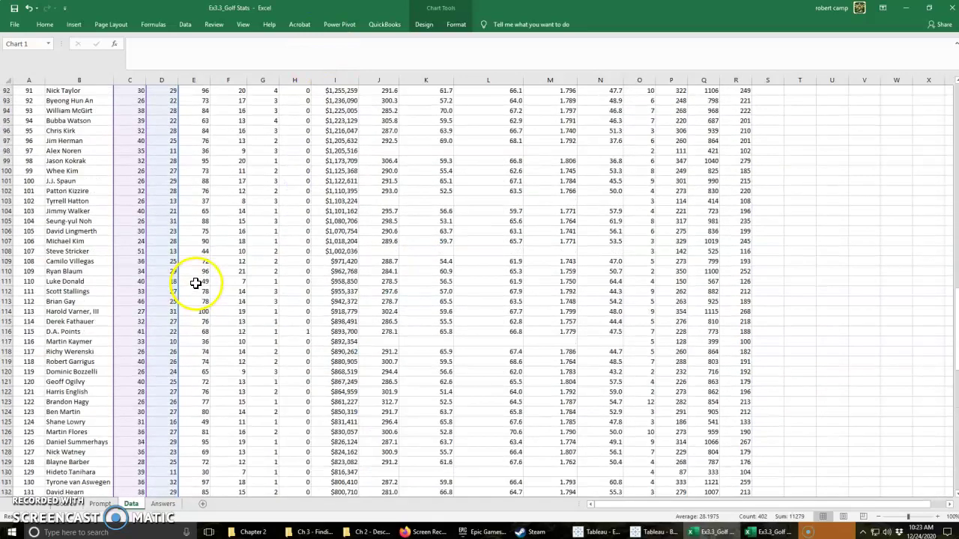
{"action": "scroll", "coordinate": [194, 278], "scroll_direction": "up", "scroll_amount": 17}
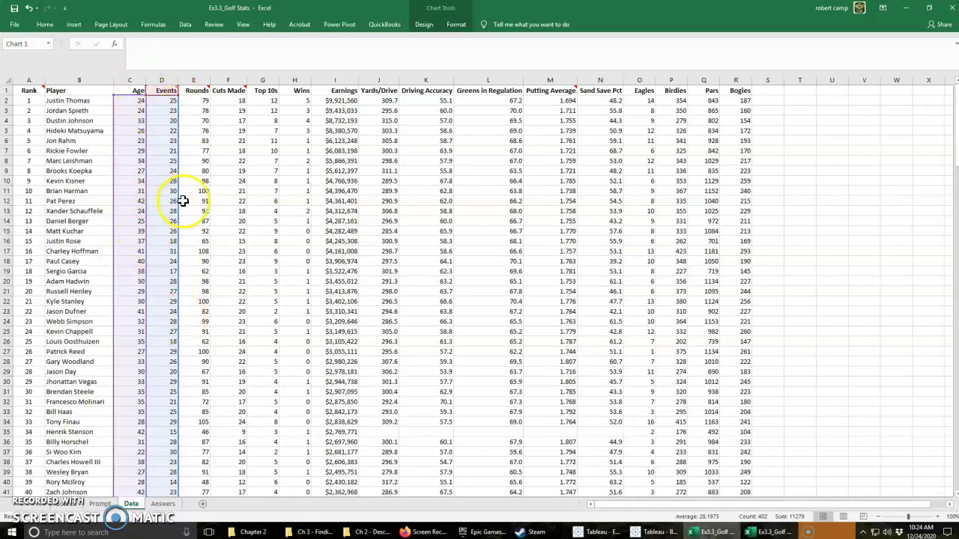
{"action": "scroll", "coordinate": [183, 201], "scroll_direction": "down", "scroll_amount": 20}
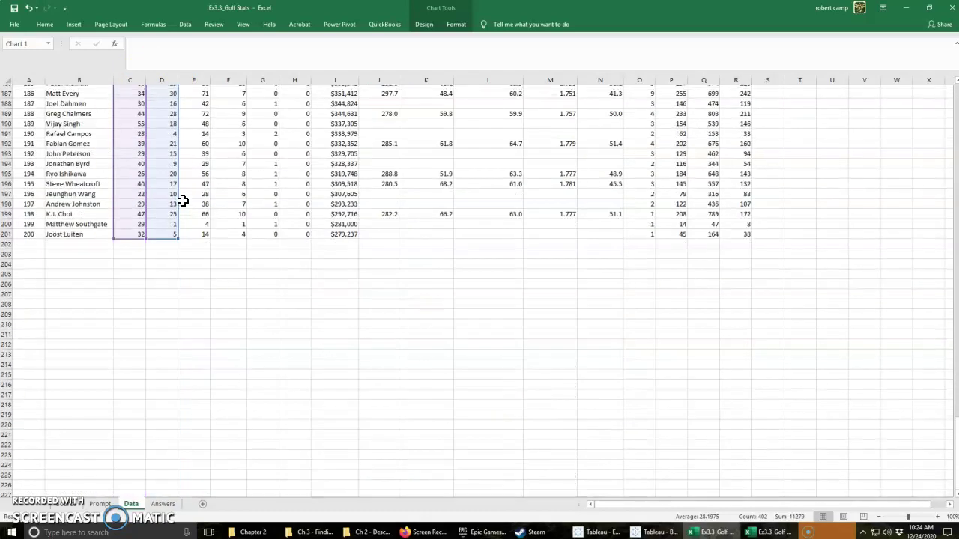
{"action": "scroll", "coordinate": [183, 200], "scroll_direction": "up", "scroll_amount": 15}
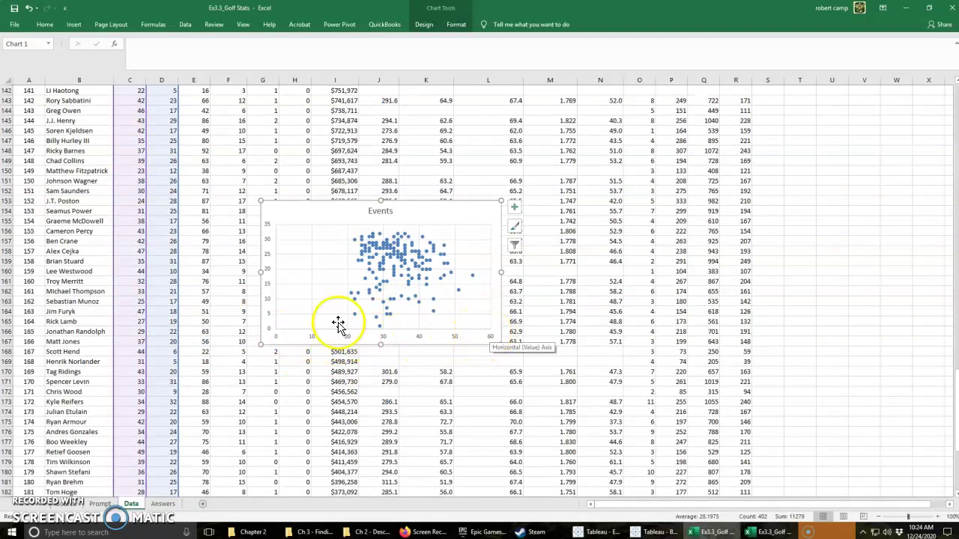
- Move the Events scatter chart to its own new chart sheet
{"action": "right_click", "coordinate": [453, 218]}
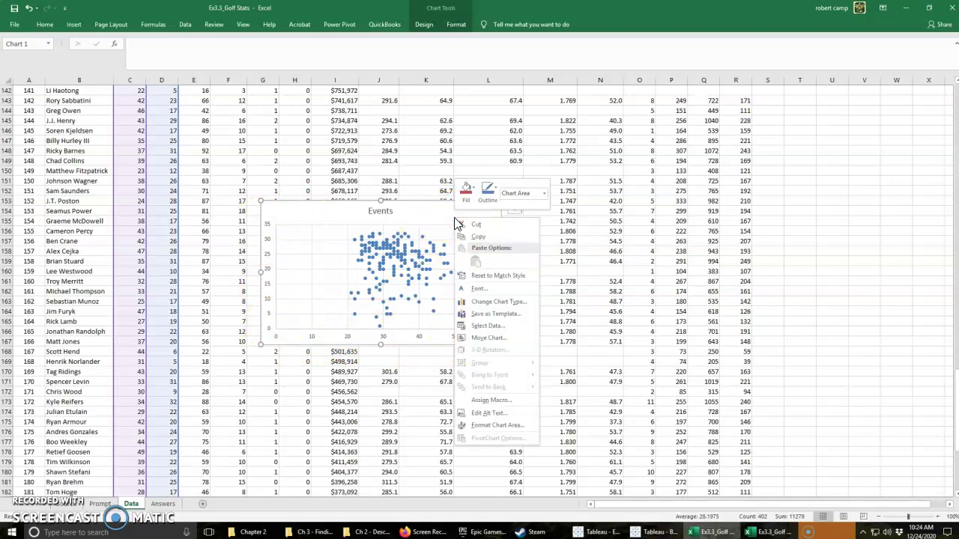
{"action": "left_click", "coordinate": [488, 338]}
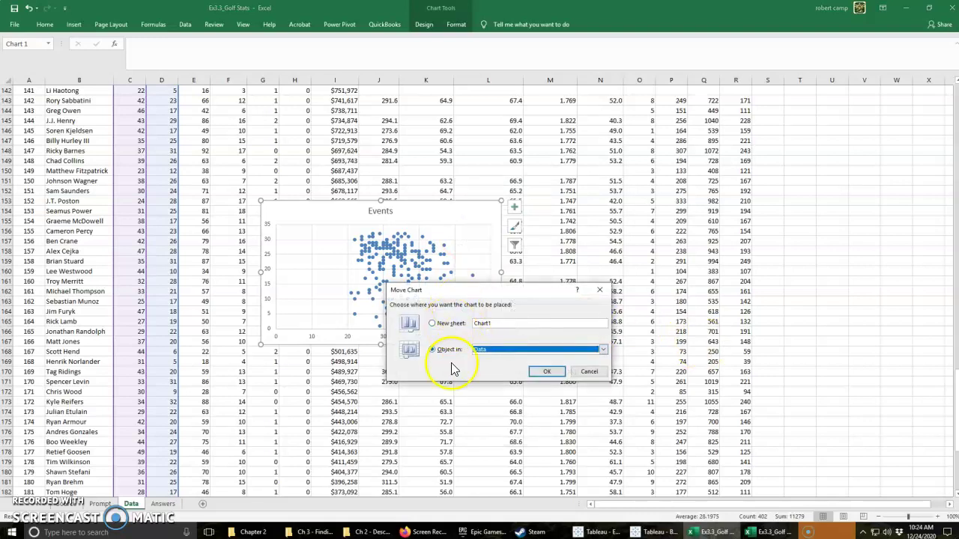
{"action": "left_click", "coordinate": [514, 350]}
{"action": "left_click", "coordinate": [477, 370]}
{"action": "left_click", "coordinate": [442, 323]}
{"action": "left_click", "coordinate": [547, 374]}
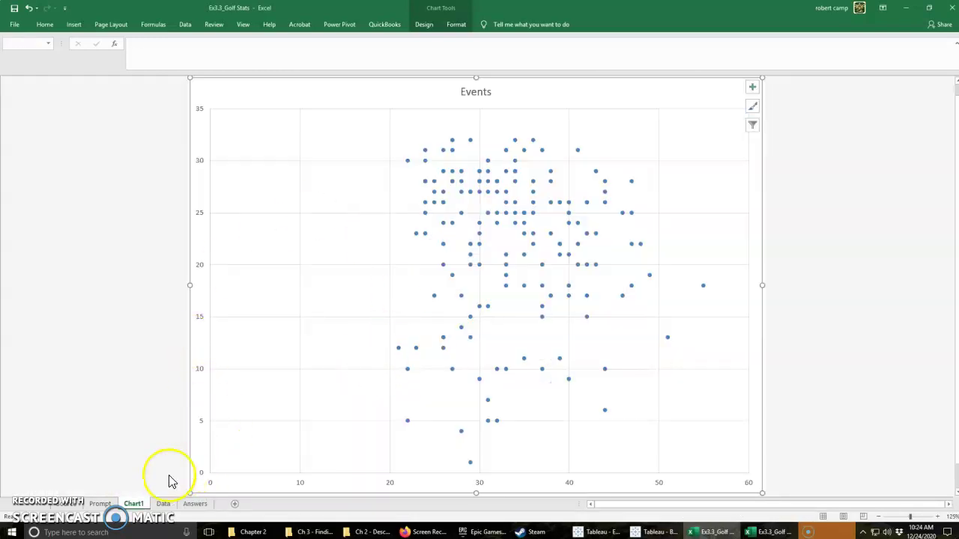
- Rename the new chart sheet as Q1a
{"action": "right_click", "coordinate": [139, 508]}
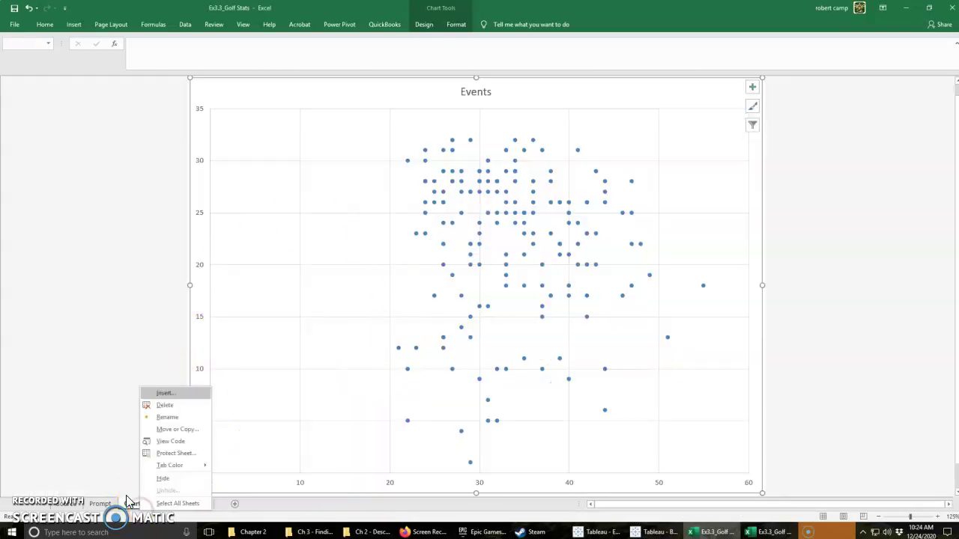
{"action": "left_click", "coordinate": [182, 421]}
{"action": "type", "text": "Q1a"}
{"action": "key", "text": "Return"}
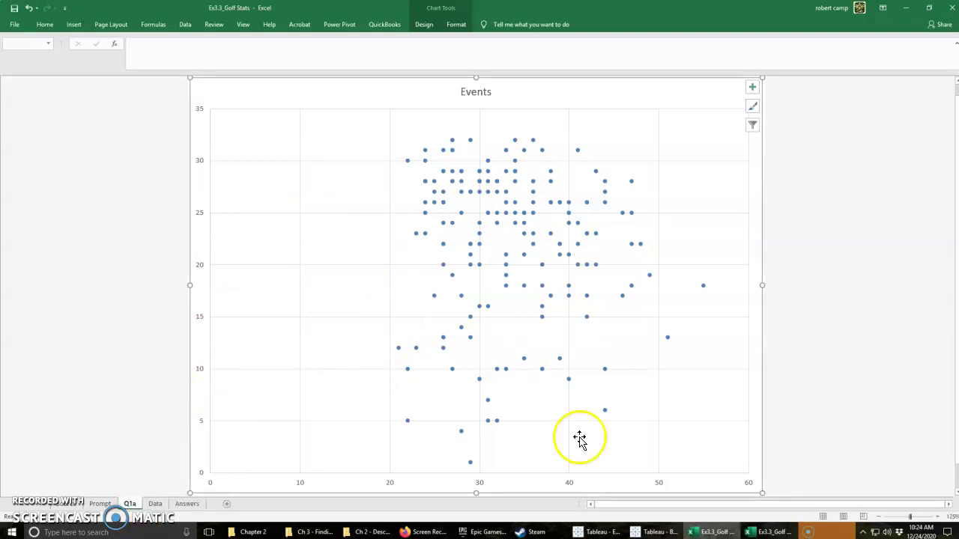
- Add axis titles to the Q1a chart and set the vertical one to "# Events"
{"action": "left_click", "coordinate": [490, 91]}
{"action": "left_click", "coordinate": [752, 87]}
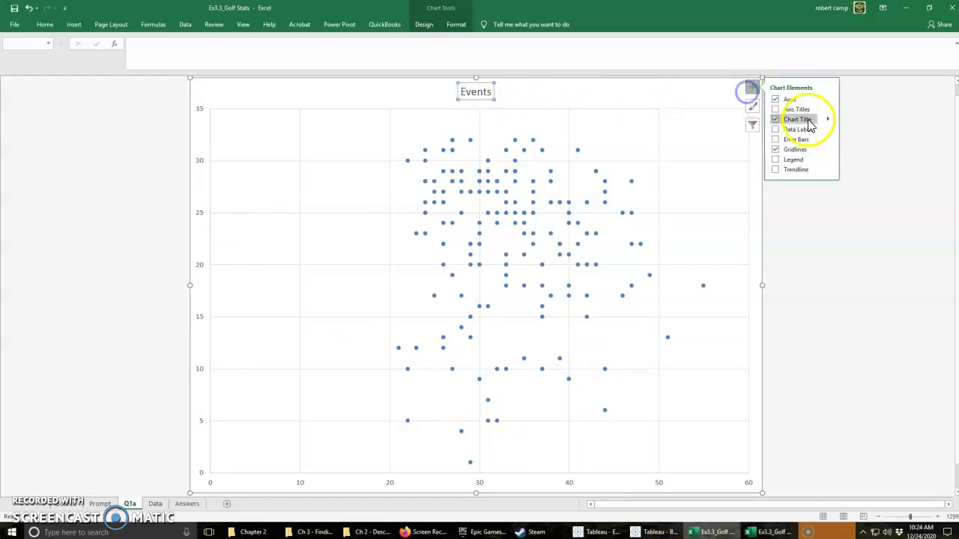
{"action": "left_click", "coordinate": [805, 112]}
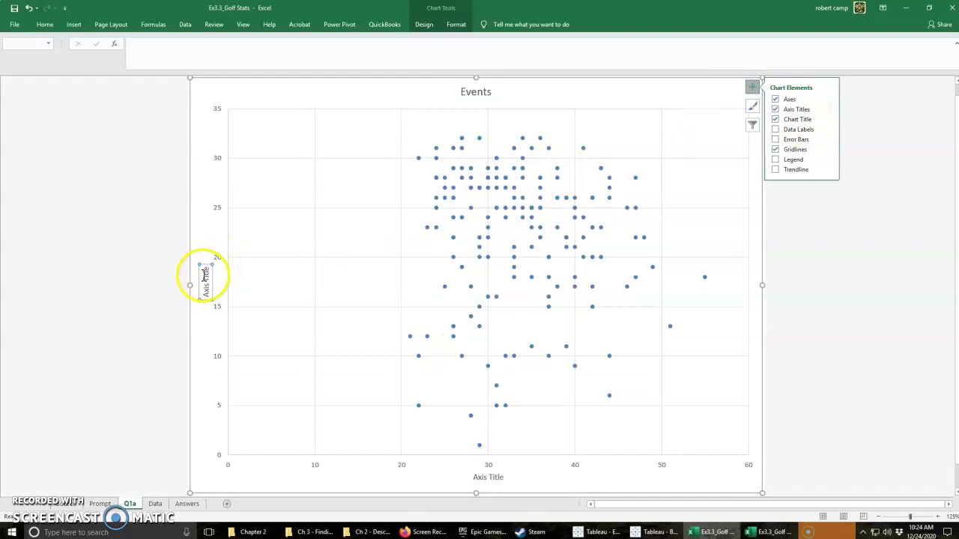
{"action": "left_click", "coordinate": [204, 275]}
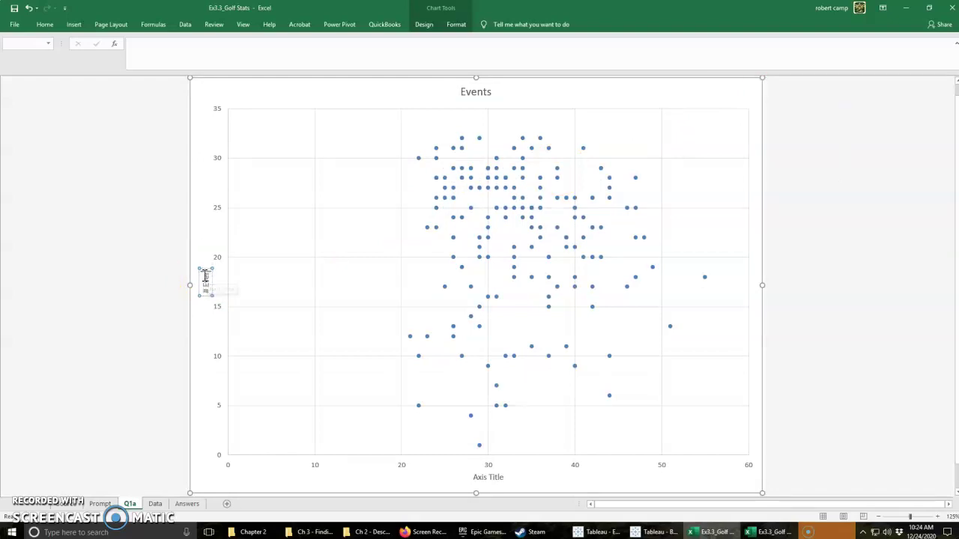
- Set the horizontal axis title to "Age" and delete the chart's "Events" title
{"action": "left_click", "coordinate": [489, 478]}
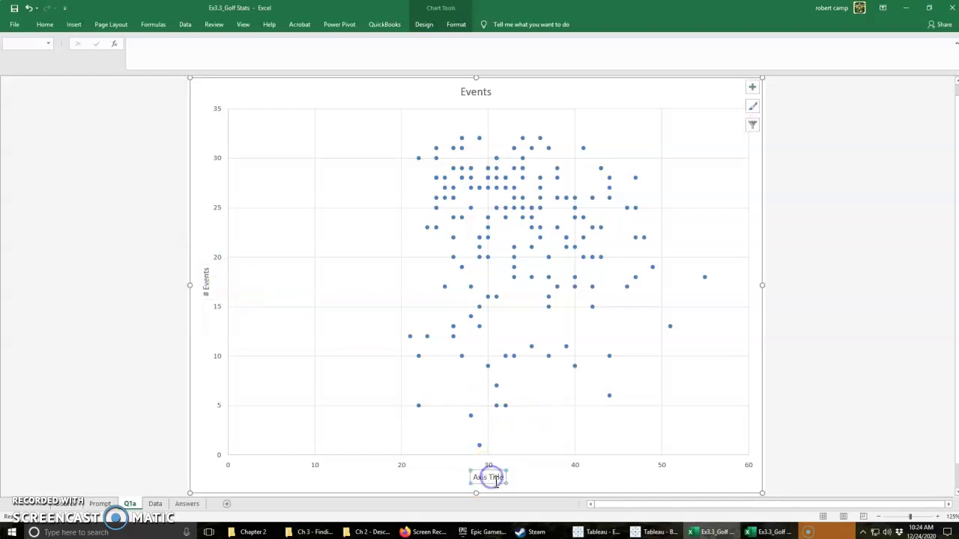
{"action": "double_click", "coordinate": [495, 478]}
{"action": "type", "text": "Age"}
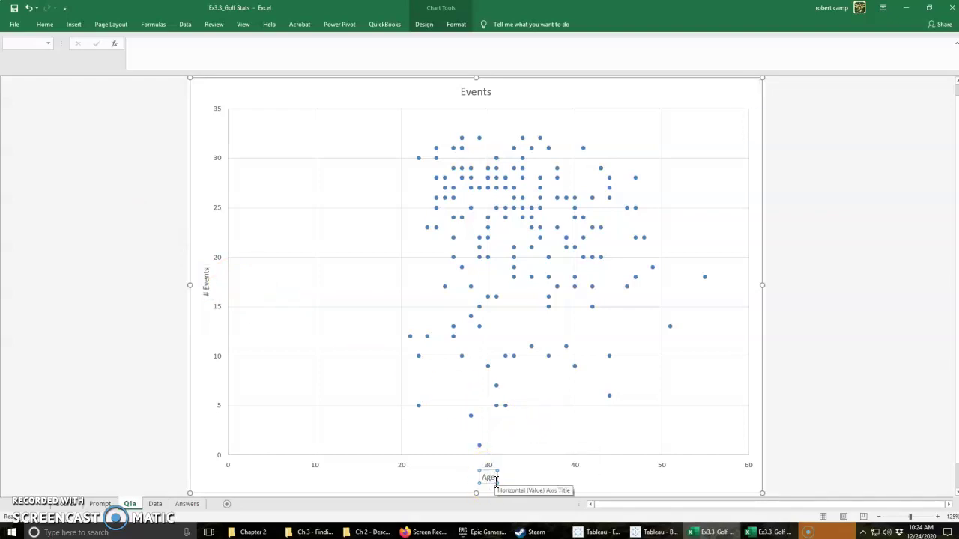
{"action": "left_click", "coordinate": [800, 389]}
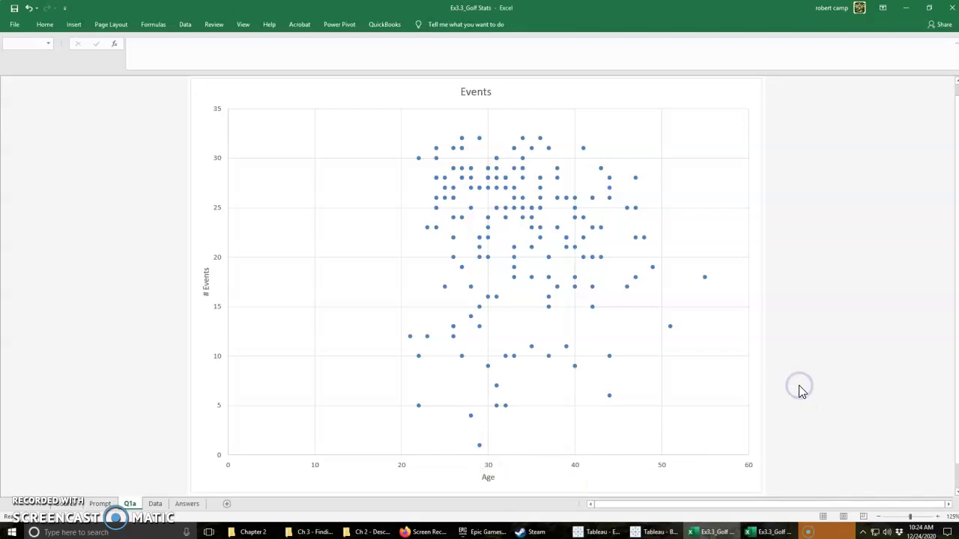
{"action": "left_click", "coordinate": [480, 98]}
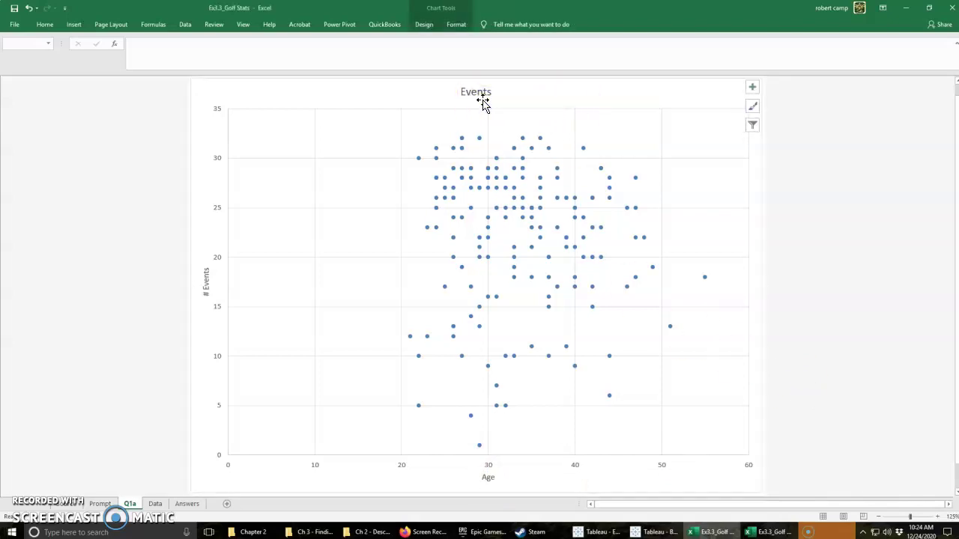
{"action": "key", "text": "Delete"}
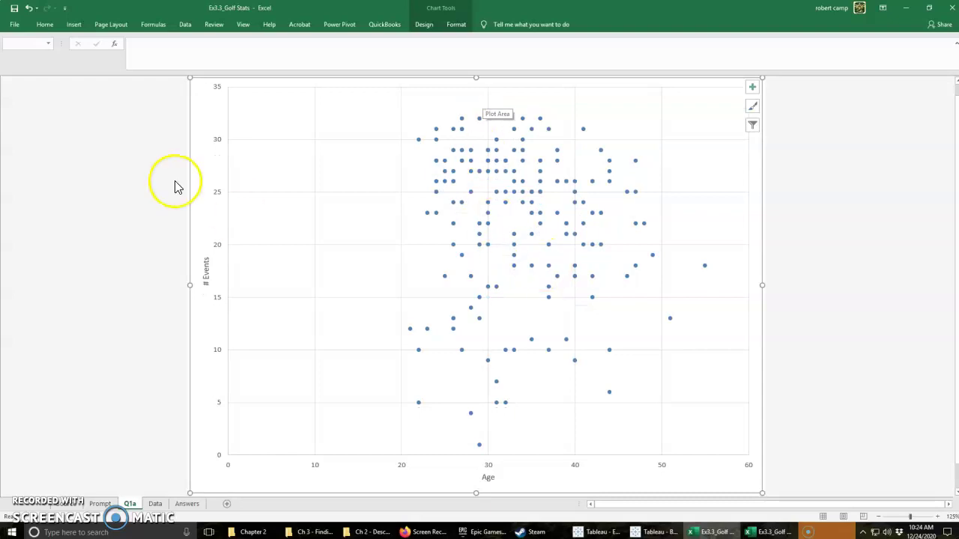
- Move the Q1a chart into the Answers sheet as an object and place it beneath the Question (1) heading, starting near column A
{"action": "right_click", "coordinate": [203, 183]}
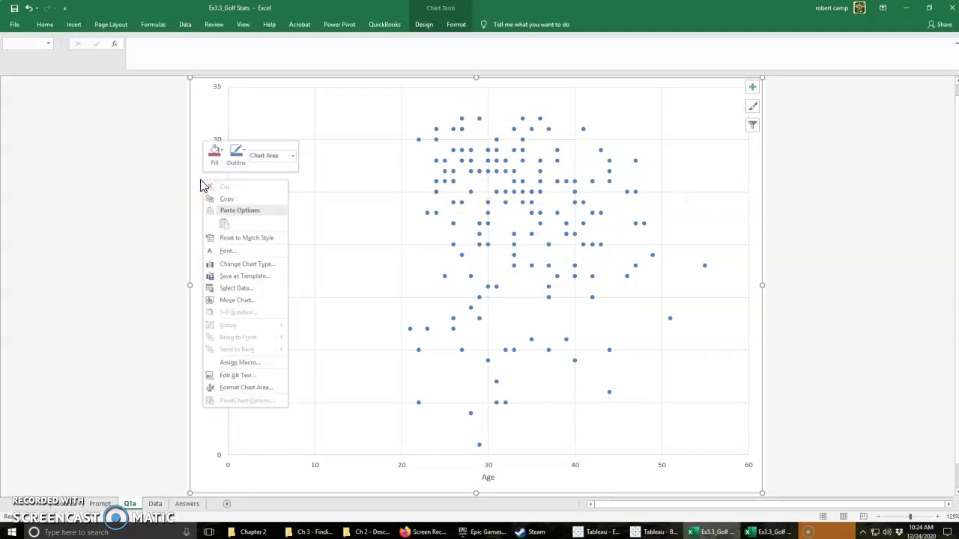
{"action": "left_click", "coordinate": [259, 300]}
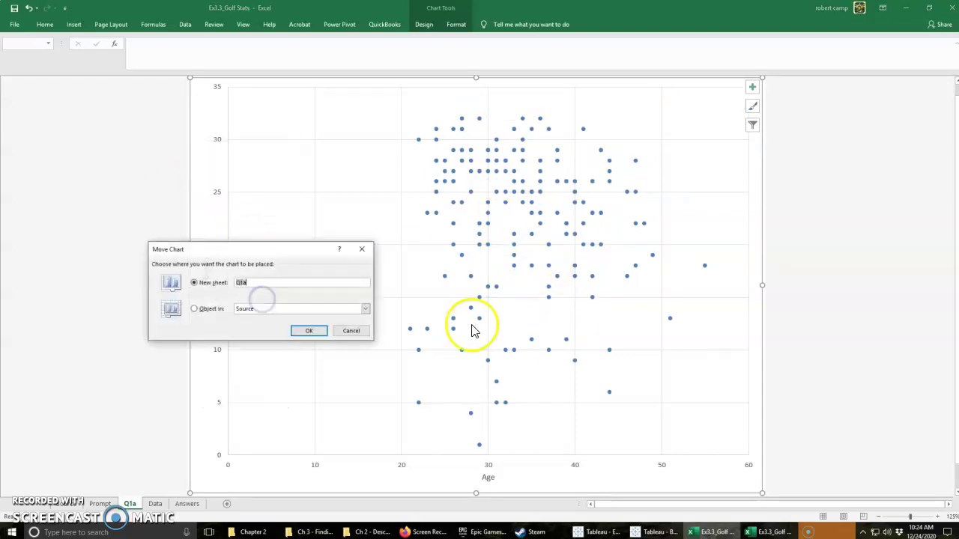
{"action": "left_click", "coordinate": [208, 310]}
{"action": "left_click", "coordinate": [287, 308]}
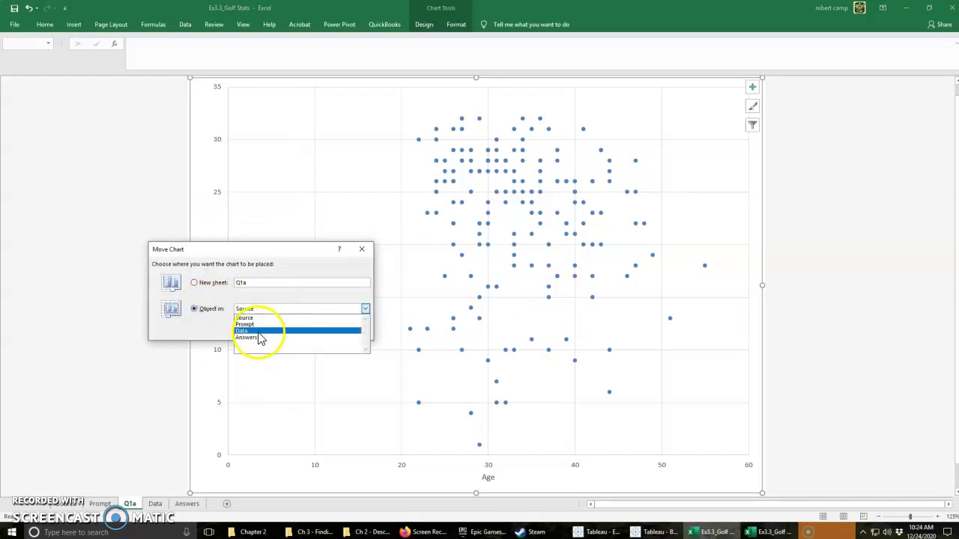
{"action": "left_click", "coordinate": [259, 338]}
{"action": "left_click", "coordinate": [303, 330]}
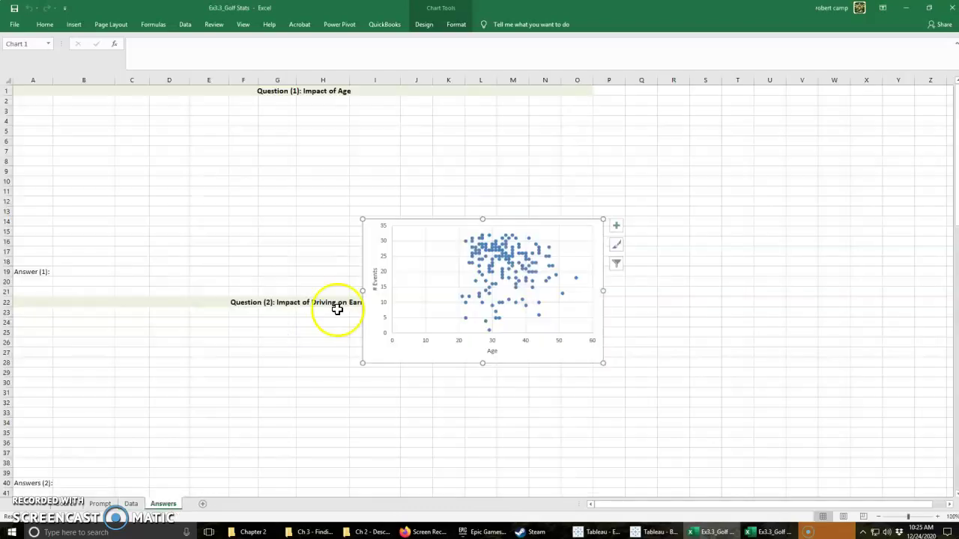
{"action": "left_click_drag", "start_coordinate": [401, 285], "coordinate": [48, 123]}
{"action": "left_click", "coordinate": [179, 387]}
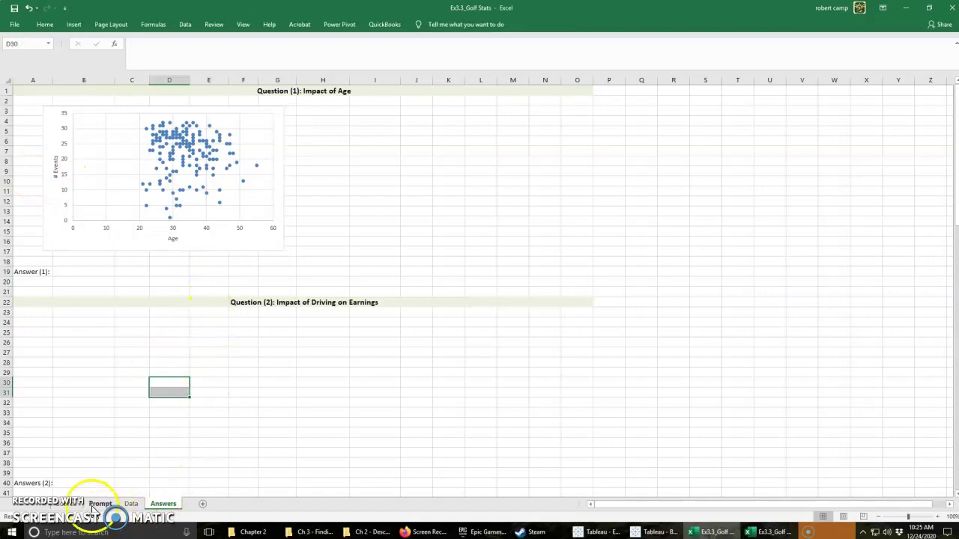
- Insert a scatter chart of the Age and Earnings columns from the Data sheet
{"action": "left_click", "coordinate": [129, 504]}
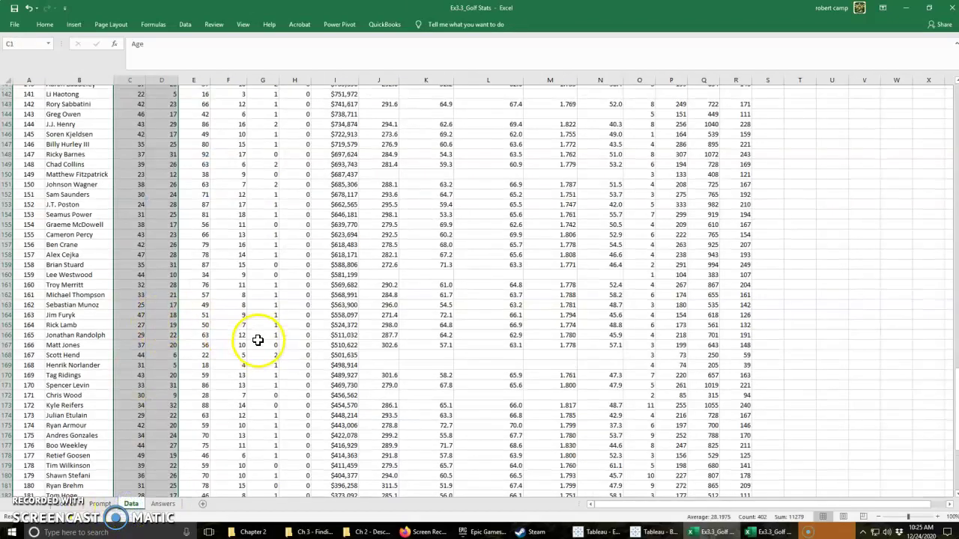
{"action": "scroll", "coordinate": [257, 340], "scroll_direction": "up", "scroll_amount": 20}
{"action": "scroll", "coordinate": [258, 339], "scroll_direction": "up", "scroll_amount": 20}
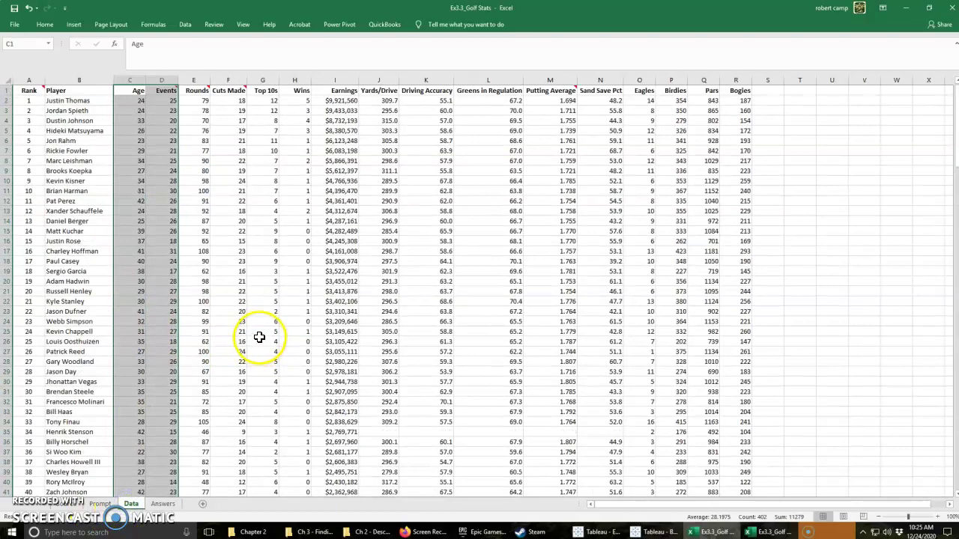
{"action": "left_click", "coordinate": [171, 182]}
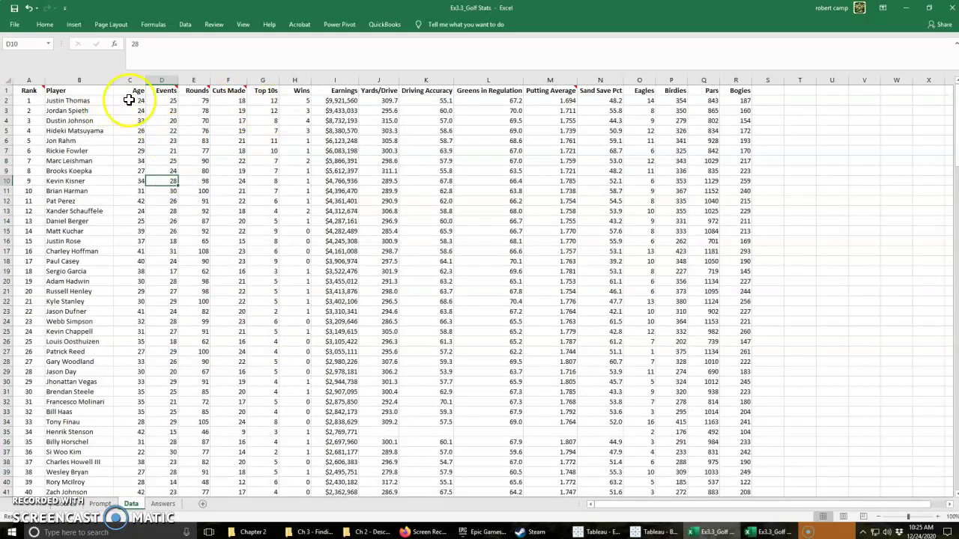
{"action": "left_click_drag", "start_coordinate": [134, 90], "coordinate": [136, 472]}
{"action": "left_click_drag", "start_coordinate": [332, 472], "coordinate": [325, 94]}
{"action": "left_click", "coordinate": [73, 25]}
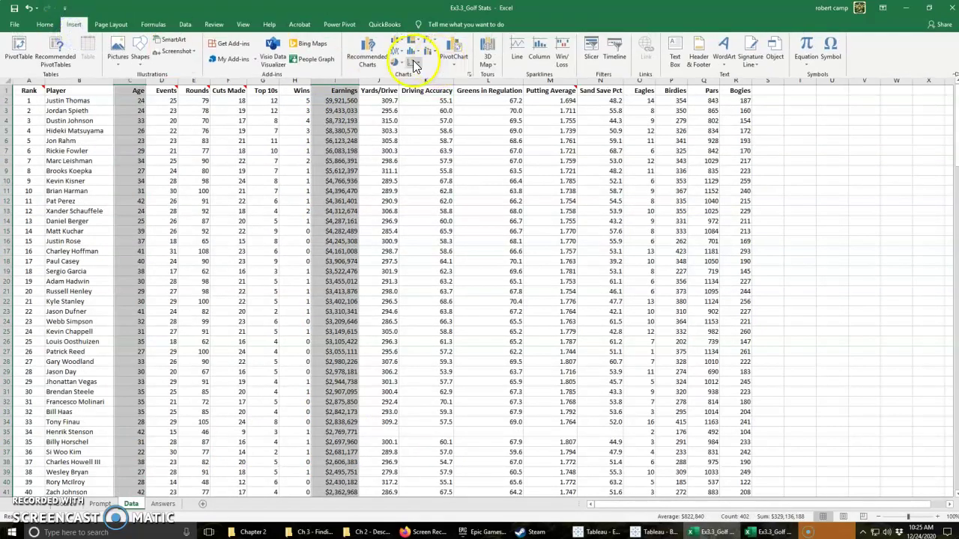
{"action": "left_click", "coordinate": [424, 56]}
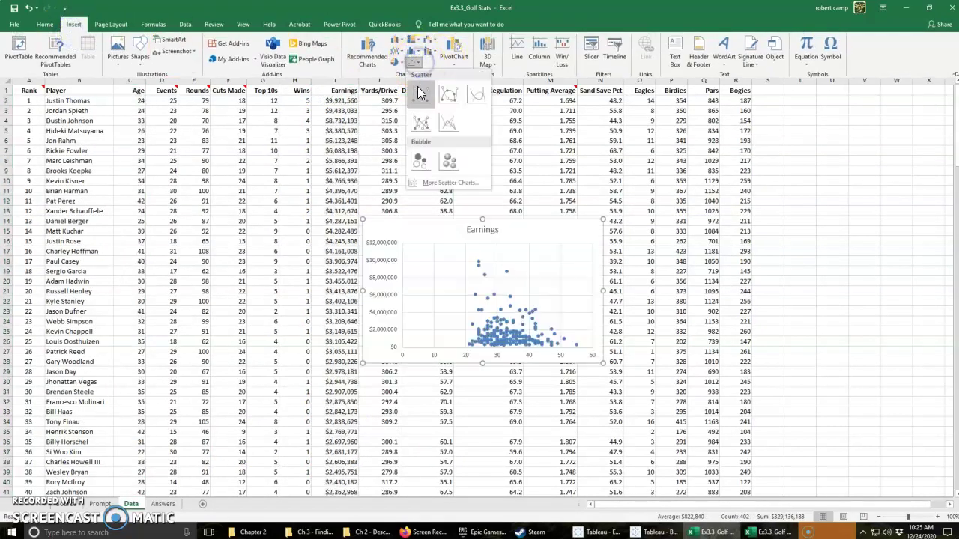
{"action": "left_click", "coordinate": [418, 91]}
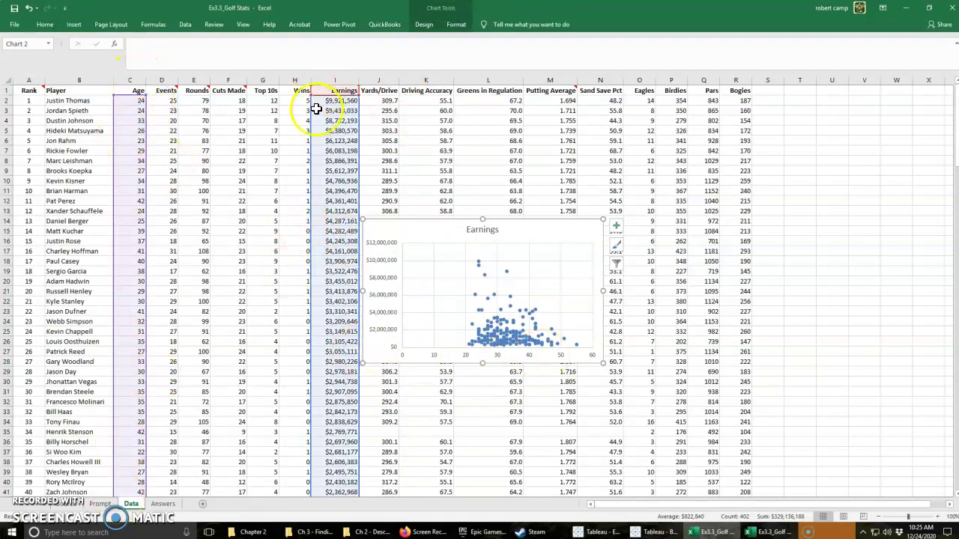
- Move the Earnings scatter chart into the Answers sheet as an object and place it beside the # Events chart
{"action": "right_click", "coordinate": [539, 232]}
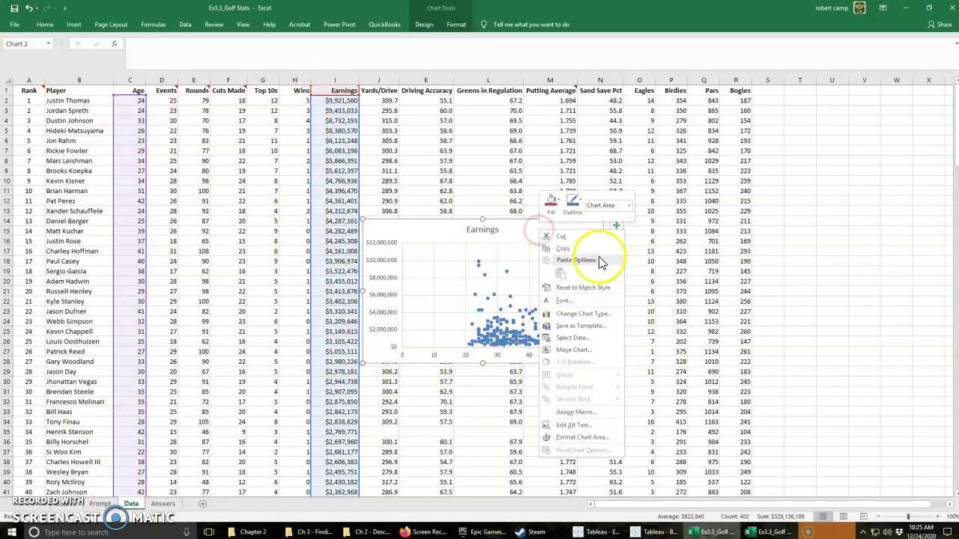
{"action": "left_click", "coordinate": [594, 346]}
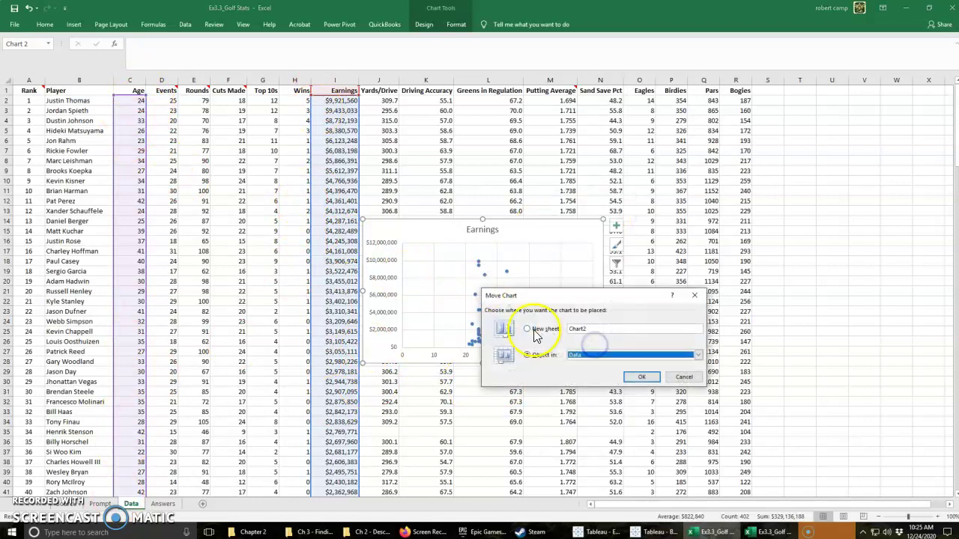
{"action": "left_click", "coordinate": [597, 355]}
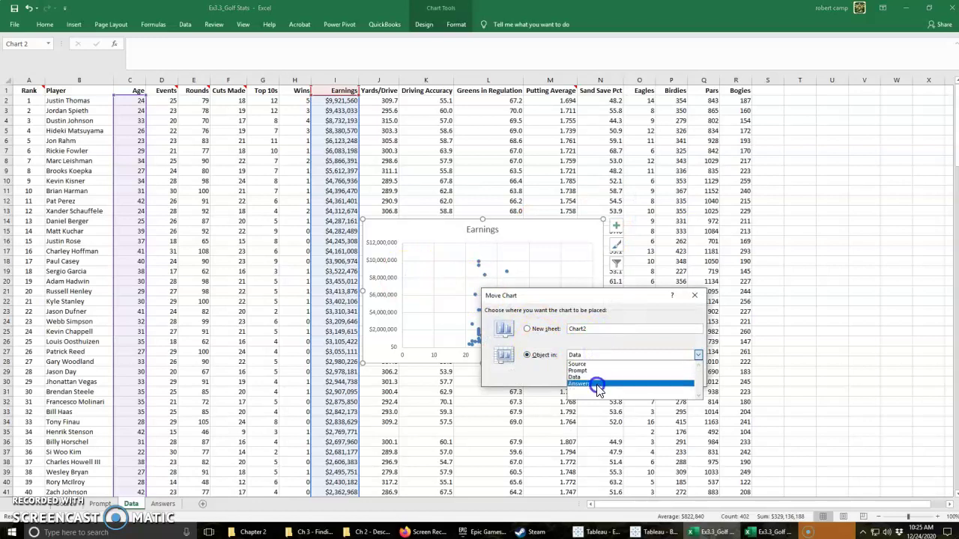
{"action": "left_click", "coordinate": [597, 384]}
{"action": "left_click", "coordinate": [642, 381]}
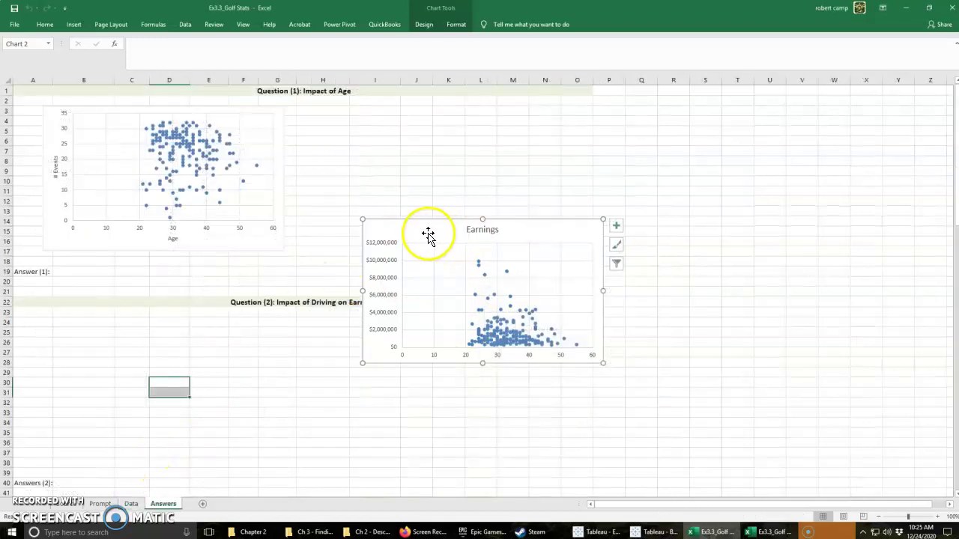
{"action": "left_click_drag", "start_coordinate": [428, 235], "coordinate": [364, 120]}
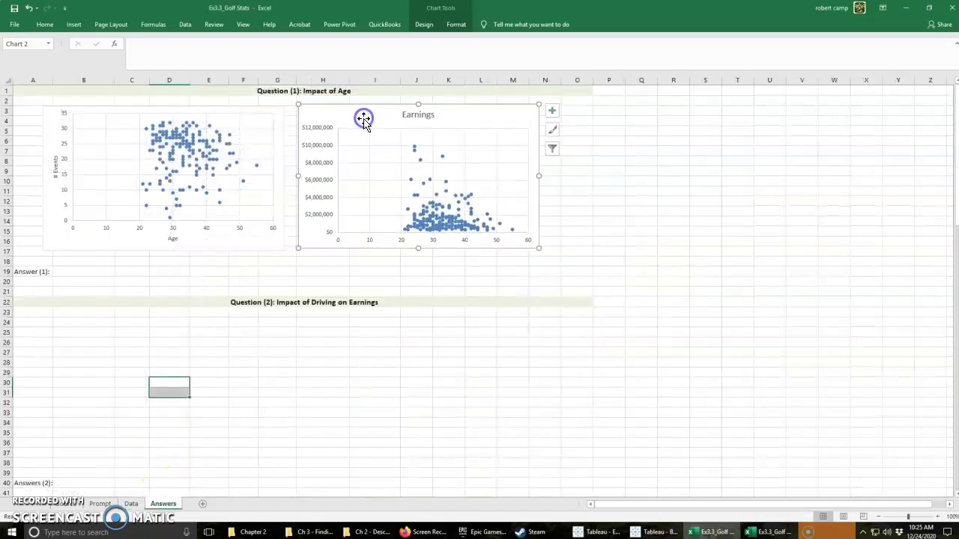
- Add axis titles to the Earnings chart and set the horizontal one to "Age"
{"action": "left_click", "coordinate": [552, 112]}
{"action": "left_click", "coordinate": [595, 133]}
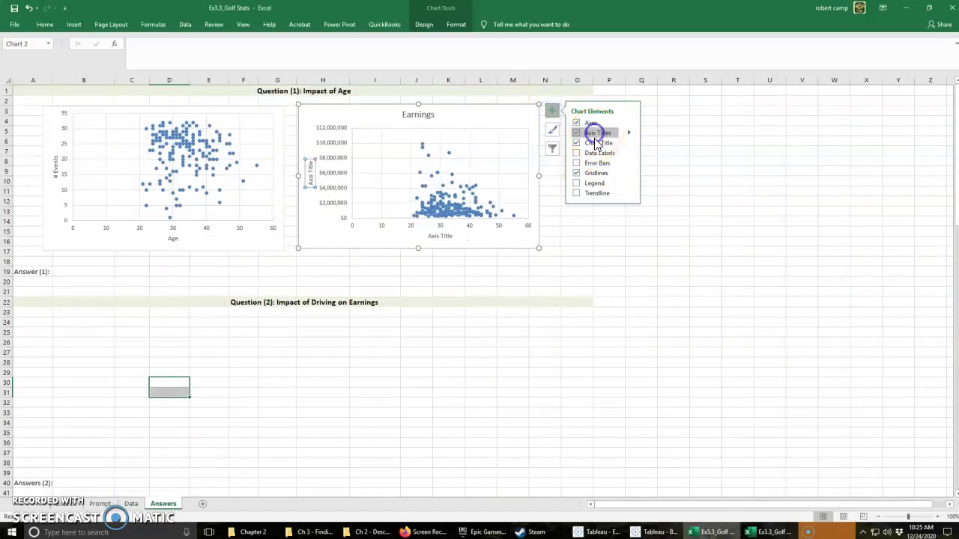
{"action": "left_click", "coordinate": [446, 236]}
{"action": "double_click", "coordinate": [445, 236]}
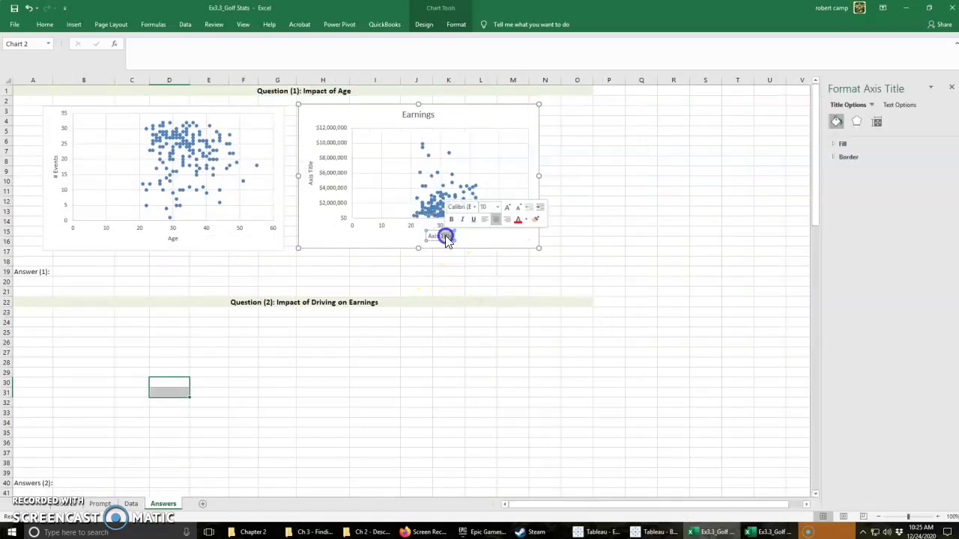
{"action": "key", "text": "Delete"}
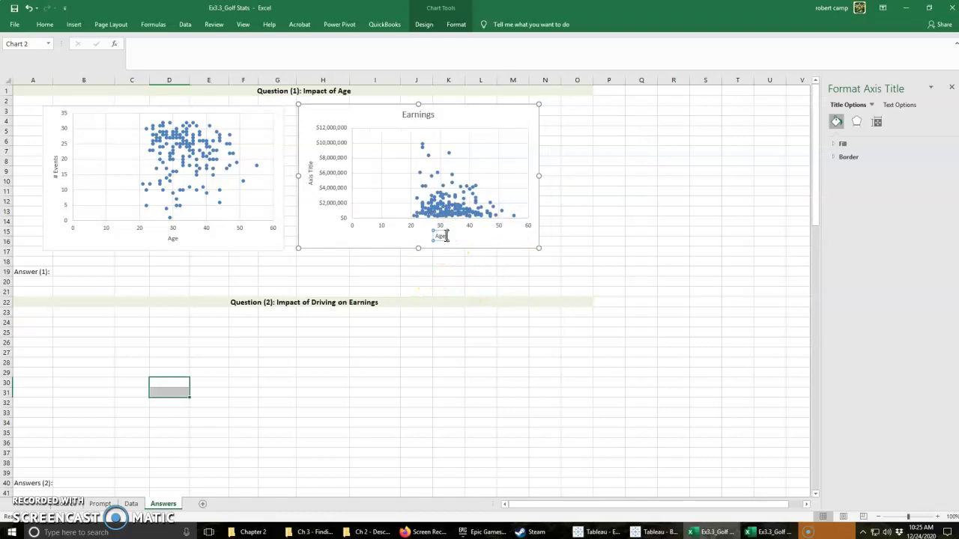
- Set the vertical axis title to "Earnings" and delete the chart's "Earnings" title
{"action": "left_click", "coordinate": [310, 166]}
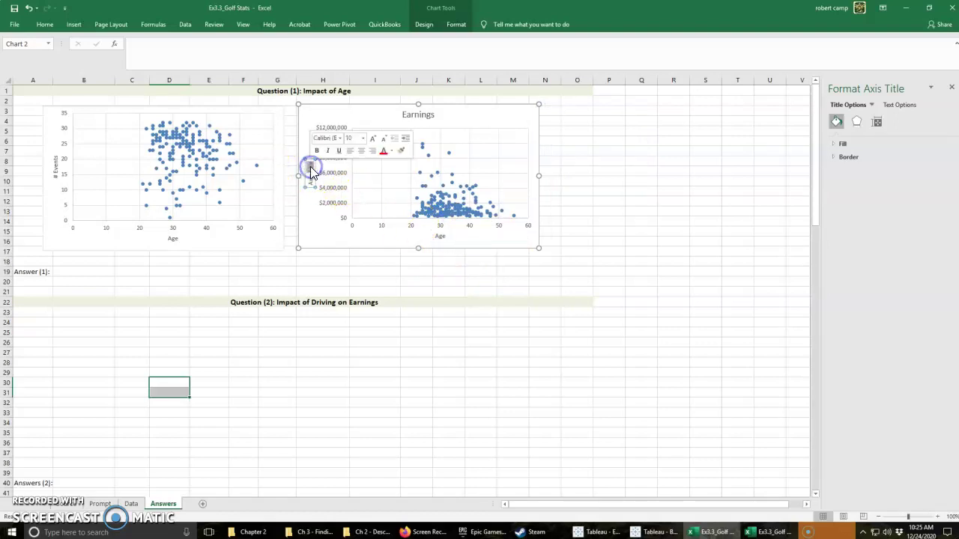
{"action": "left_click", "coordinate": [310, 166]}
{"action": "left_click_drag", "start_coordinate": [310, 162], "coordinate": [316, 188]}
{"action": "key", "text": "Delete"}
{"action": "type", "text": "Earnings"}
{"action": "left_click", "coordinate": [372, 127]}
{"action": "left_click", "coordinate": [407, 118]}
{"action": "left_click", "coordinate": [424, 119]}
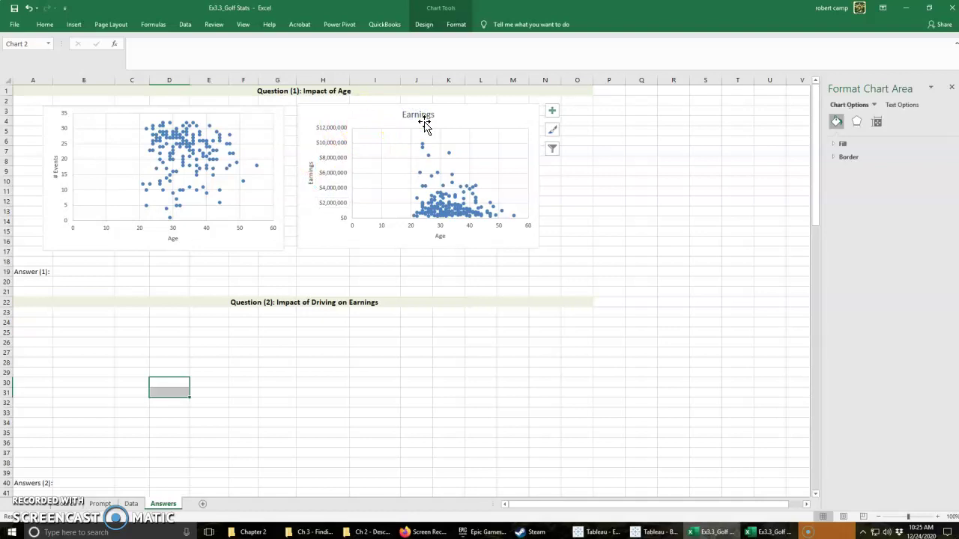
{"action": "key", "text": "Delete"}
{"action": "left_click", "coordinate": [643, 277]}
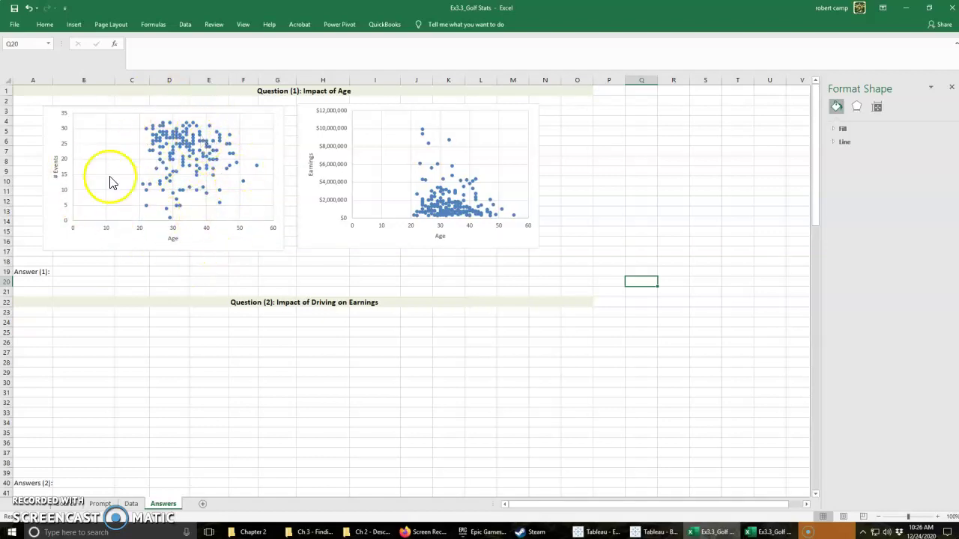
- Examine both age scatterplots, read the exercise questions, and check the Data sheet's driving columns around row 35 for blank cells
{"action": "mouse_move", "coordinate": [204, 192]}
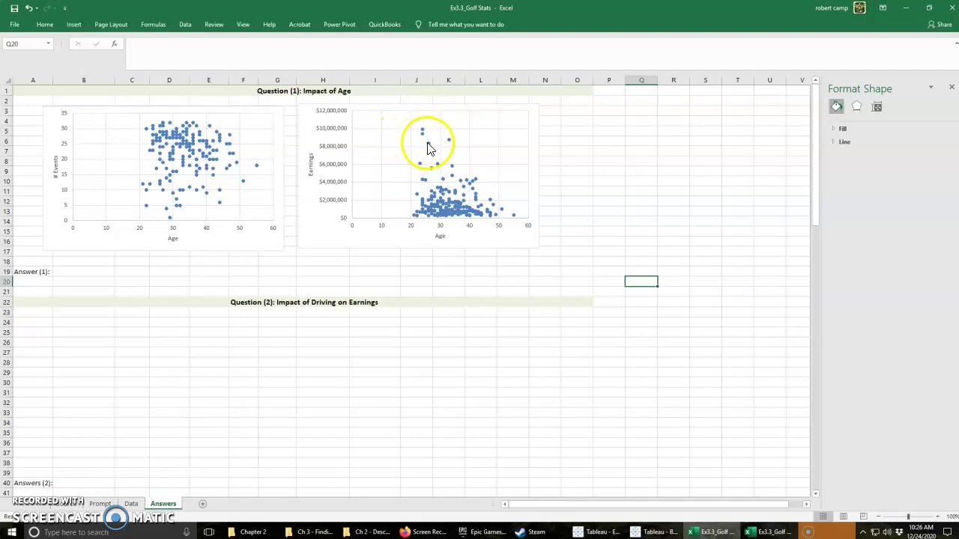
{"action": "mouse_move", "coordinate": [427, 147]}
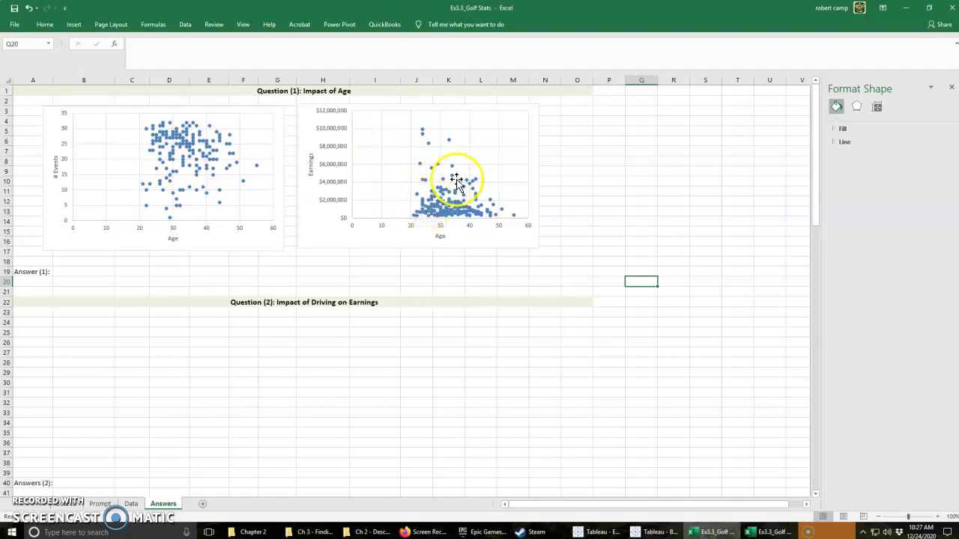
{"action": "key", "text": "alt+Tab"}
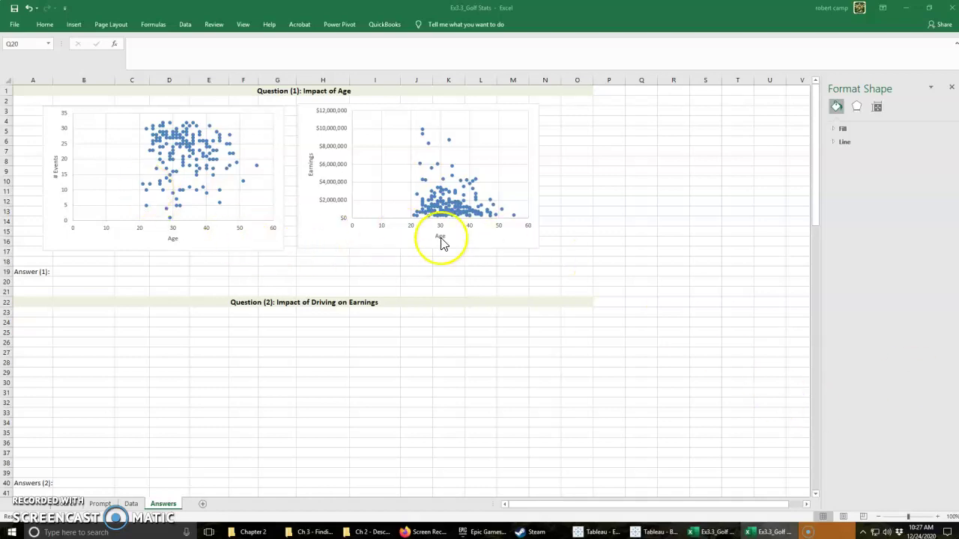
{"action": "left_click", "coordinate": [99, 503]}
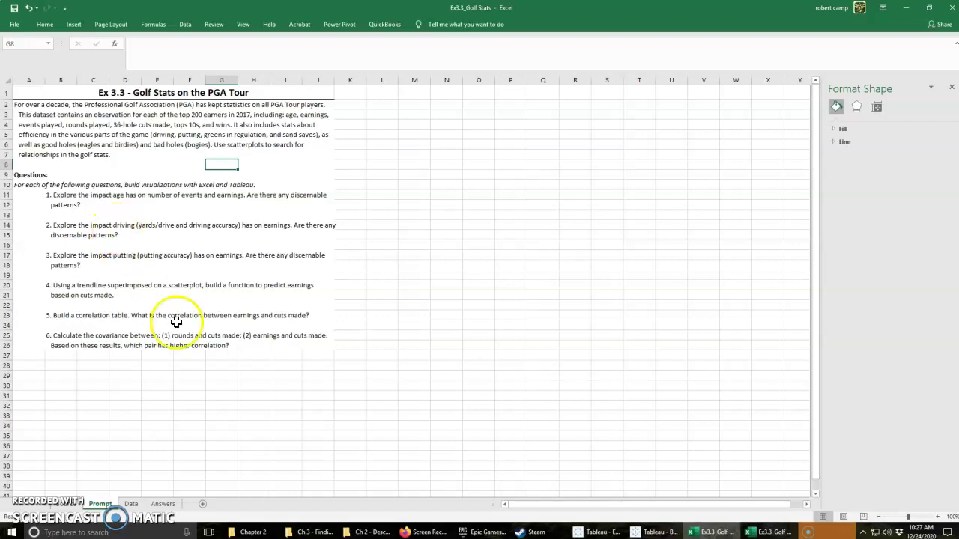
{"action": "left_click", "coordinate": [133, 504]}
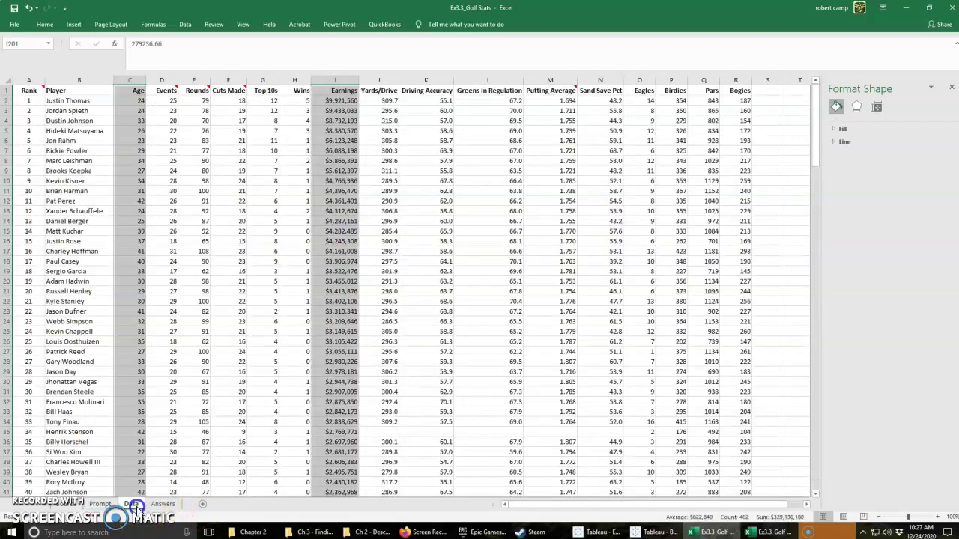
{"action": "left_click", "coordinate": [328, 141]}
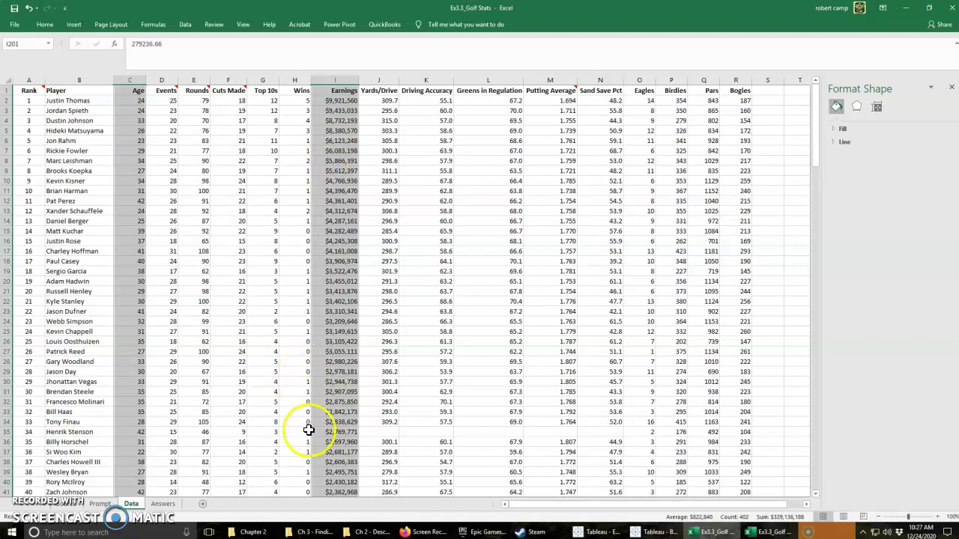
{"action": "left_click_drag", "start_coordinate": [304, 431], "coordinate": [460, 431]}
{"action": "mouse_move", "coordinate": [458, 529]}
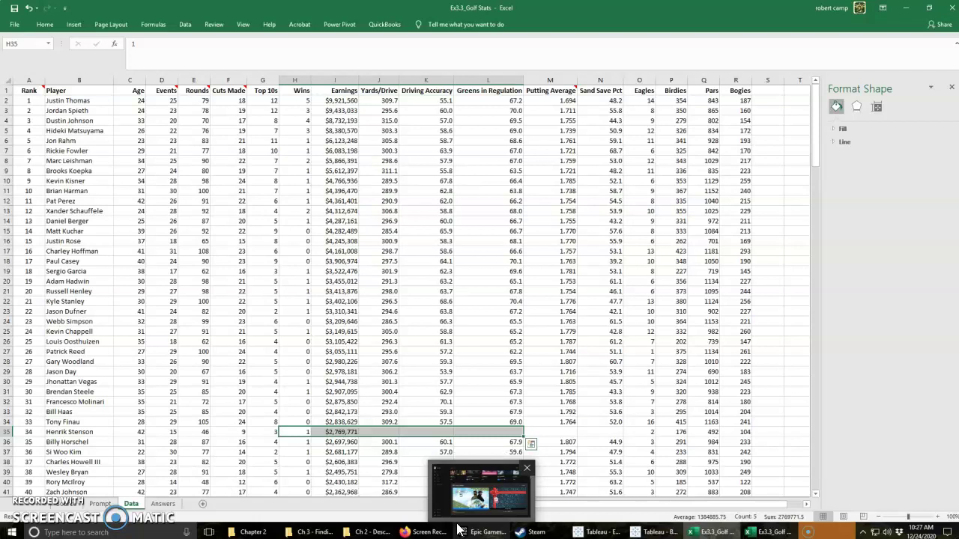
{"action": "left_click_drag", "start_coordinate": [344, 80], "coordinate": [368, 81]}
{"action": "left_click", "coordinate": [371, 433]}
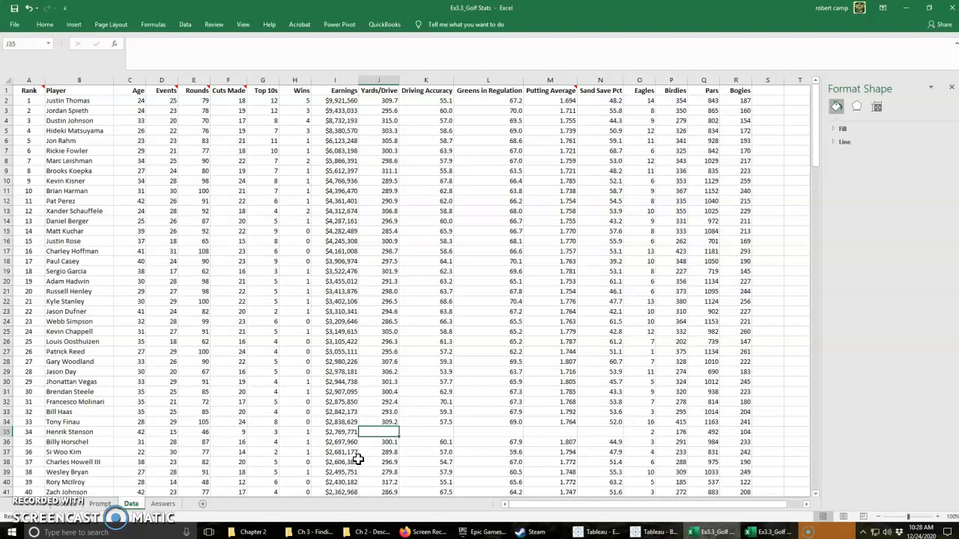
- Add a new worksheet after the Data sheet and name it Clean
{"action": "left_click", "coordinate": [202, 504]}
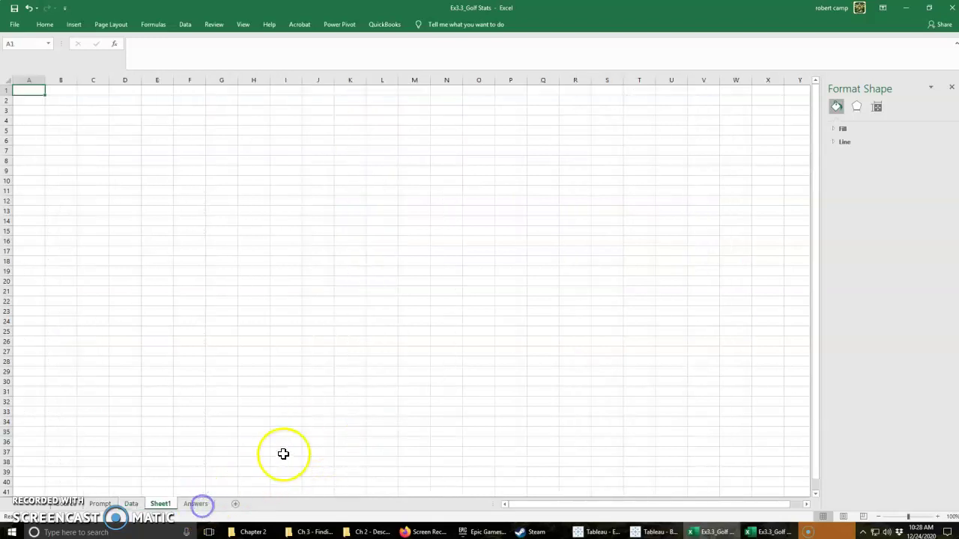
{"action": "right_click", "coordinate": [162, 504]}
{"action": "left_click", "coordinate": [197, 414]}
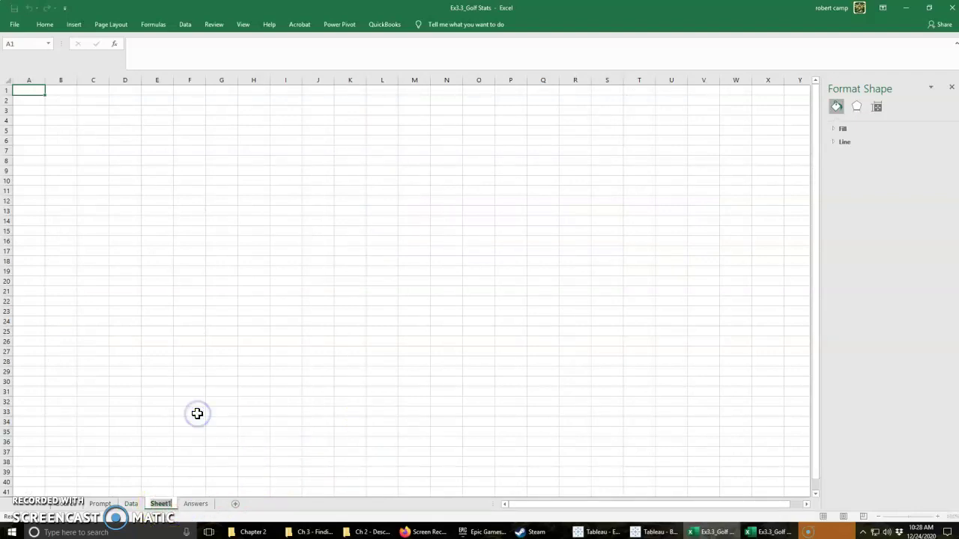
{"action": "type", "text": "Clean"}
{"action": "key", "text": "Return"}
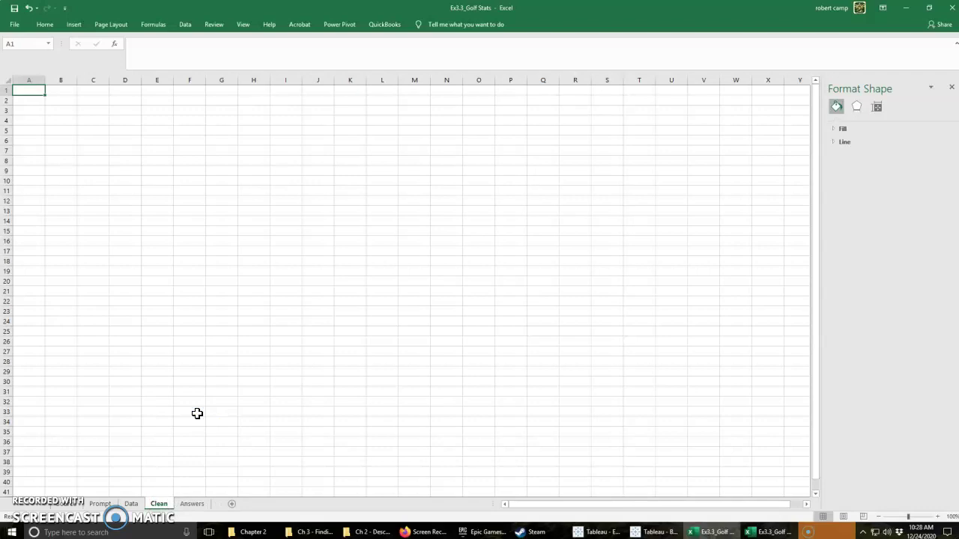
- Rename the Clean worksheet as Clean Data
{"action": "left_click", "coordinate": [161, 487]}
{"action": "left_click", "coordinate": [130, 504]}
{"action": "left_click", "coordinate": [159, 504]}
{"action": "right_click", "coordinate": [163, 503]}
{"action": "left_click", "coordinate": [197, 419]}
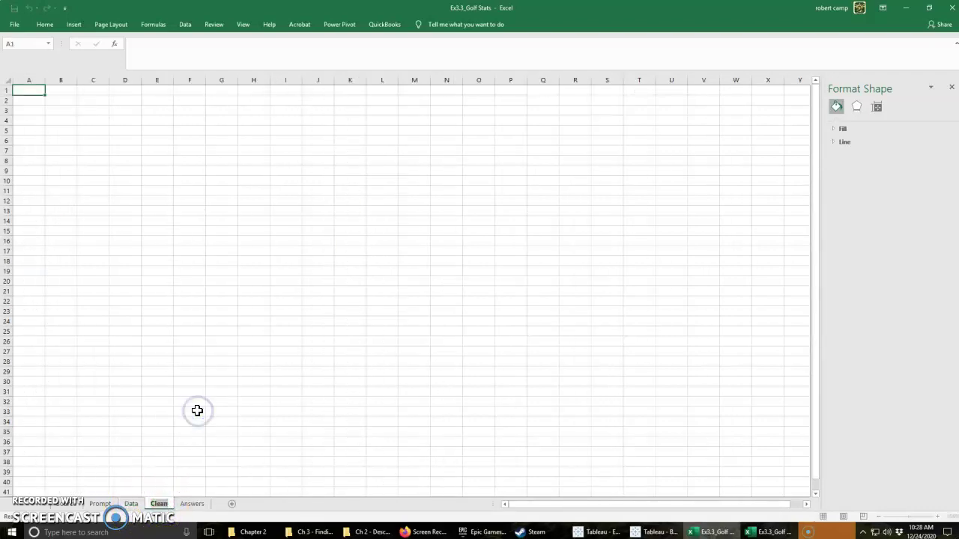
{"action": "type", "text": "Data"}
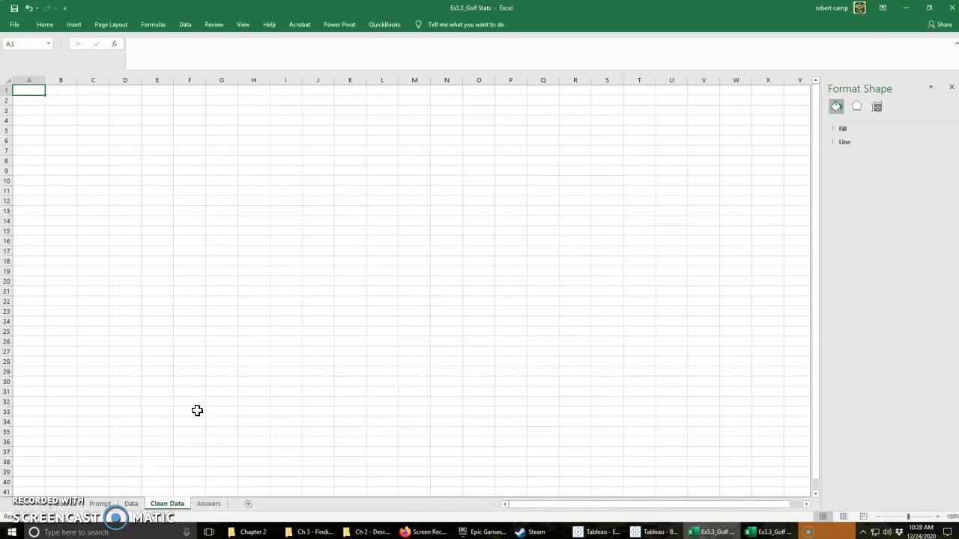
- Copy the Earnings, Yards/Drive, Driving Accuracy and Putting Average columns from the Data sheet
{"action": "left_click", "coordinate": [149, 517]}
{"action": "left_click", "coordinate": [130, 504]}
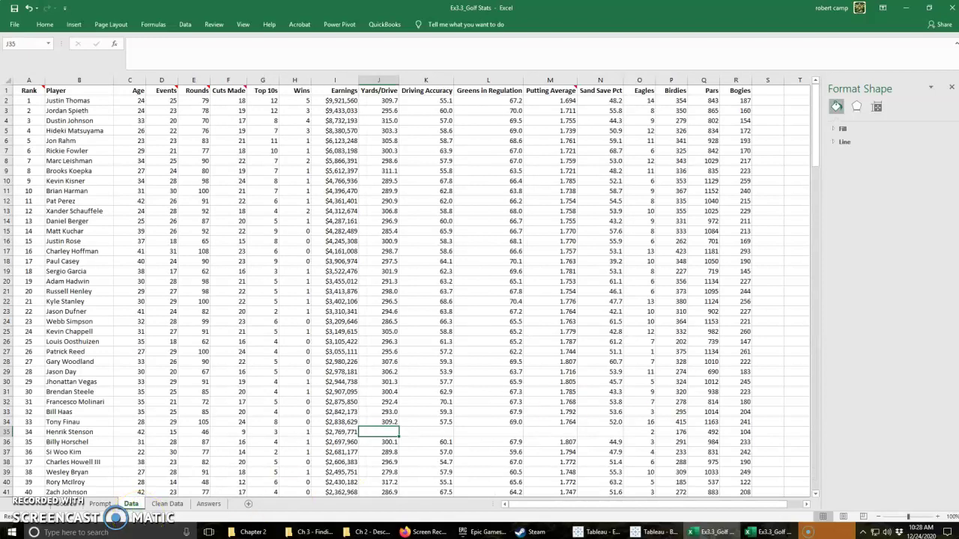
{"action": "left_click", "coordinate": [808, 532]}
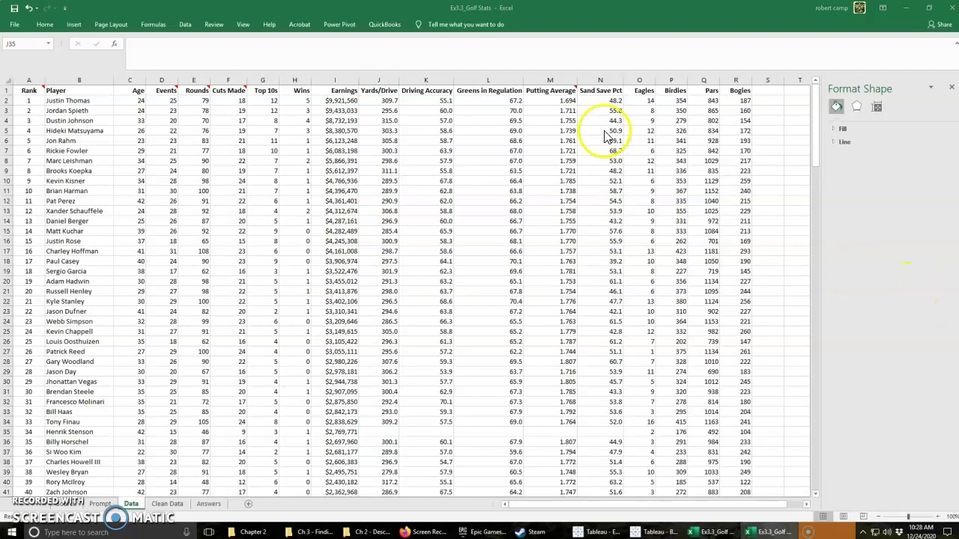
{"action": "left_click", "coordinate": [333, 82]}
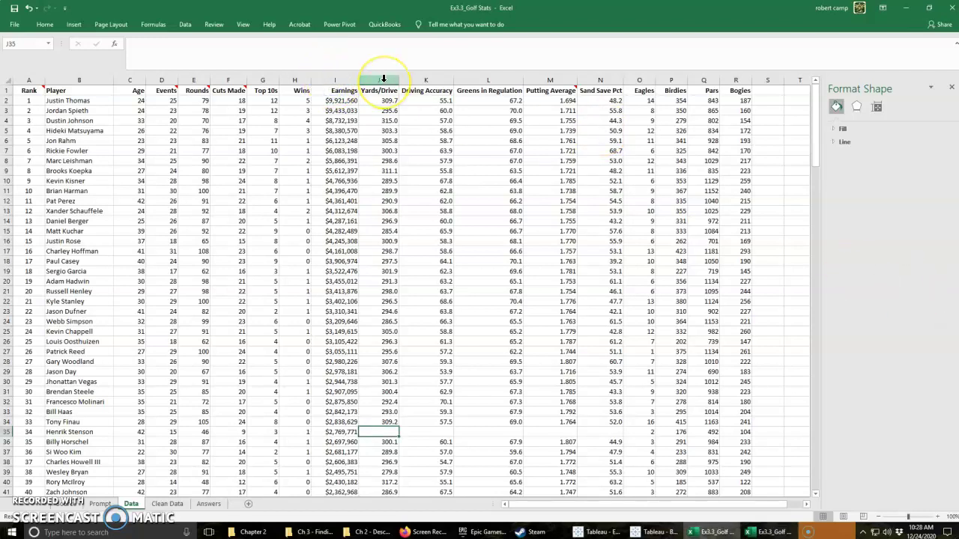
{"action": "left_click", "coordinate": [425, 78]}
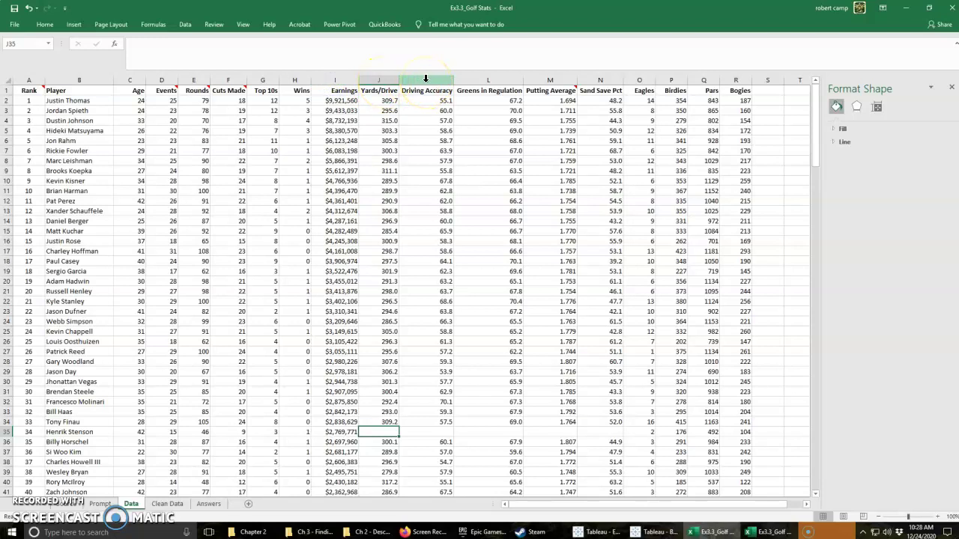
{"action": "left_click", "coordinate": [425, 95]}
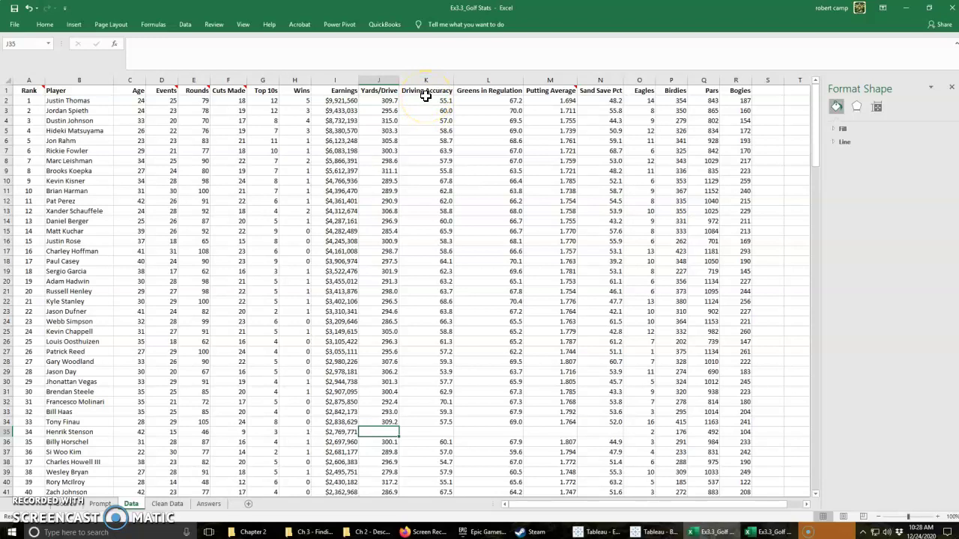
{"action": "left_click", "coordinate": [349, 79]}
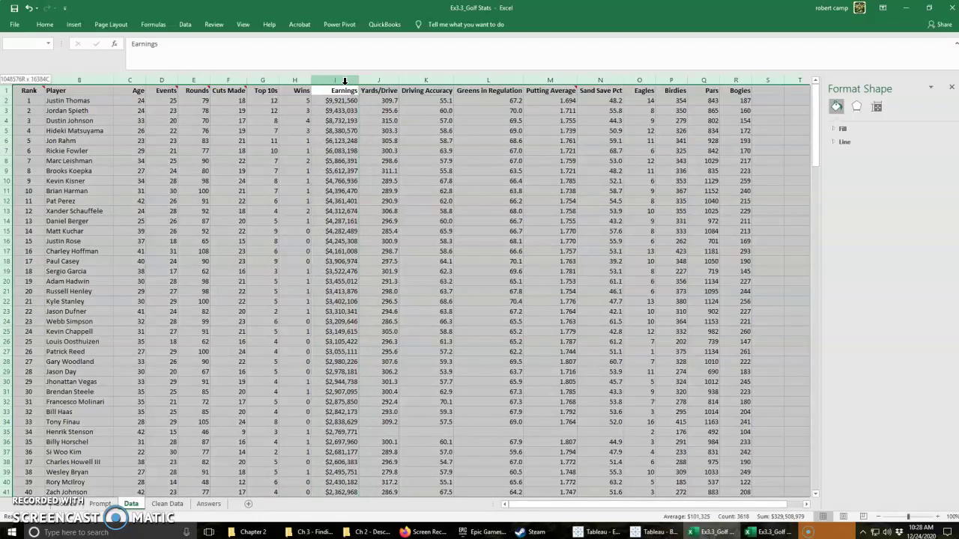
{"action": "left_click", "coordinate": [349, 109]}
{"action": "left_click", "coordinate": [351, 81]}
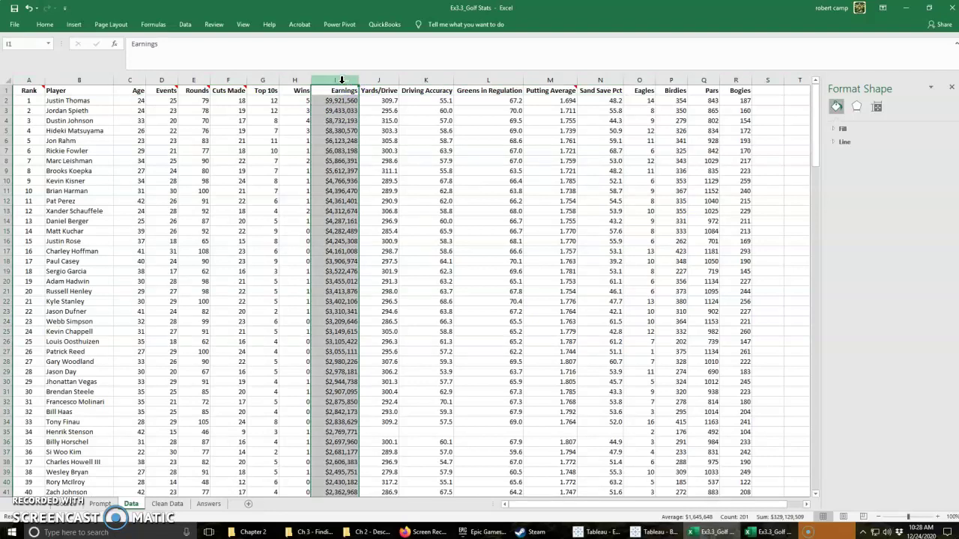
{"action": "left_click_drag", "start_coordinate": [342, 80], "coordinate": [422, 84]}
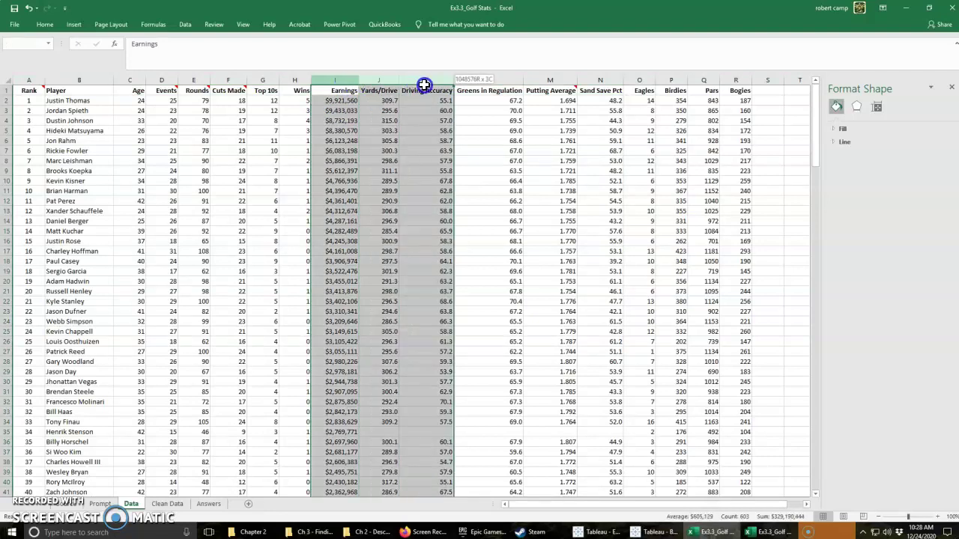
{"action": "left_click", "coordinate": [550, 81], "text": "ctrl"}
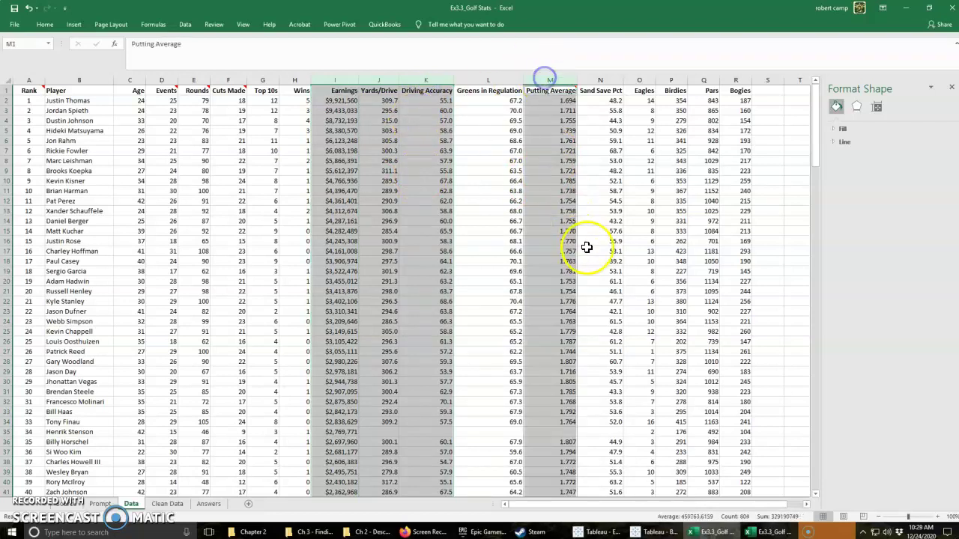
{"action": "right_click", "coordinate": [427, 80]}
{"action": "left_click", "coordinate": [450, 101]}
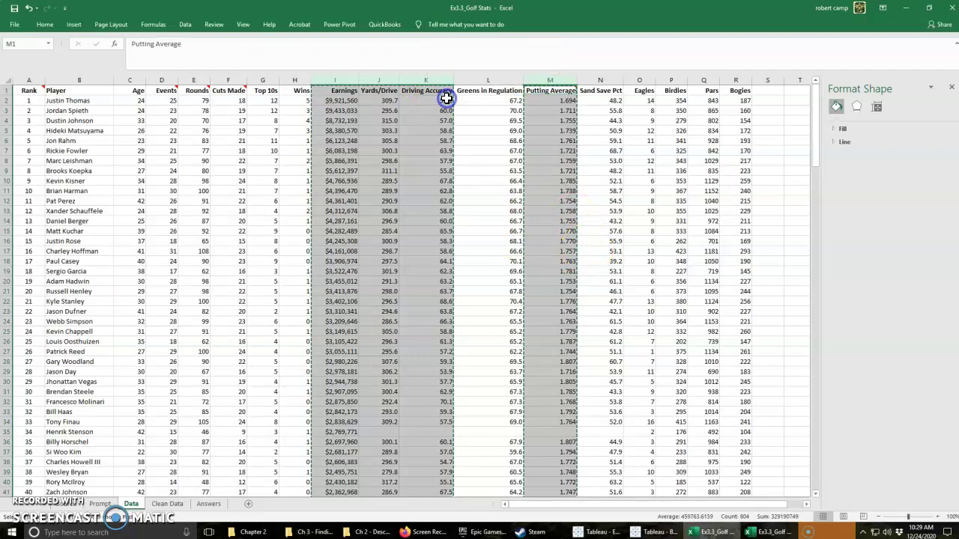
- Paste the four copied columns with their formatting into the Clean Data sheet, starting at column A, and look over the rows
{"action": "left_click", "coordinate": [161, 504]}
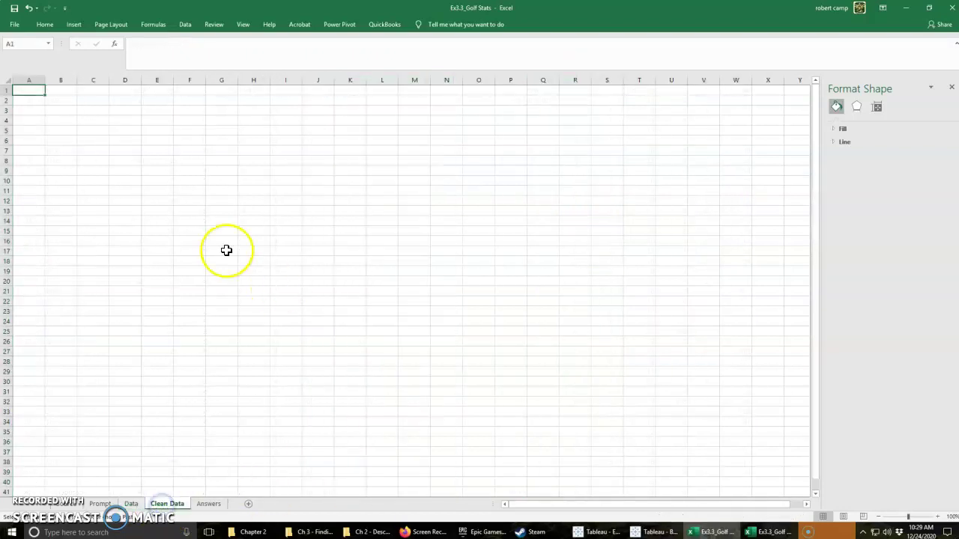
{"action": "right_click", "coordinate": [30, 80]}
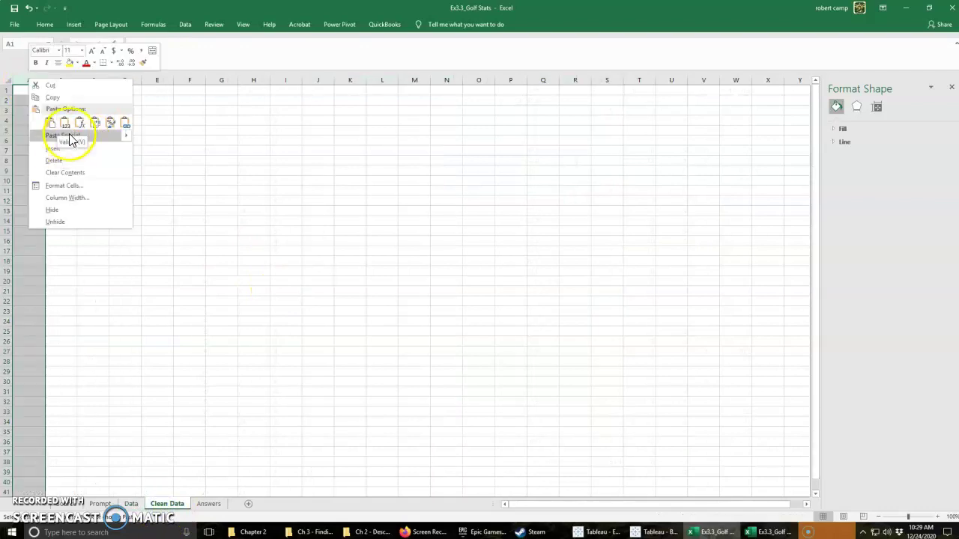
{"action": "left_click", "coordinate": [50, 122]}
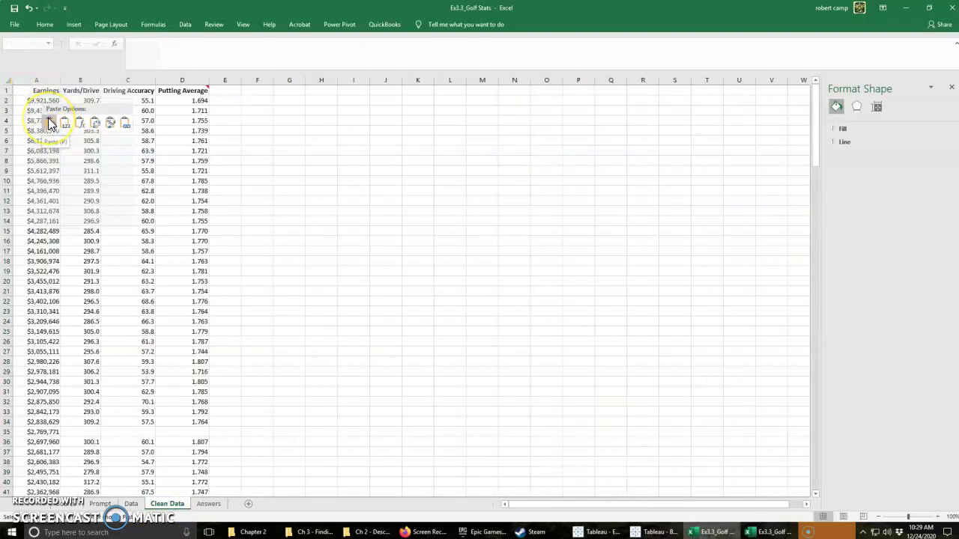
{"action": "left_click", "coordinate": [80, 201]}
{"action": "scroll", "coordinate": [214, 300], "scroll_direction": "down", "scroll_amount": 9}
{"action": "scroll", "coordinate": [146, 308], "scroll_direction": "up", "scroll_amount": 9}
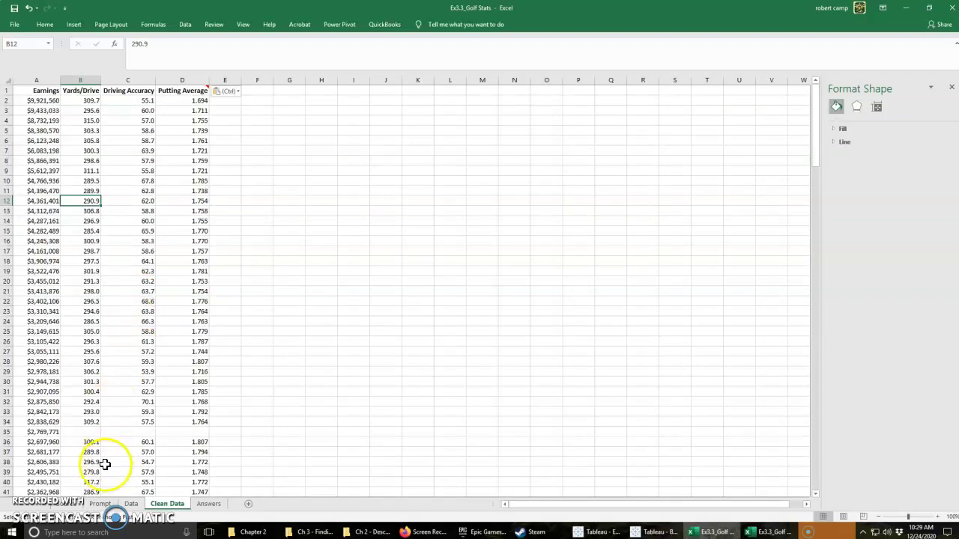
{"action": "left_click", "coordinate": [238, 267]}
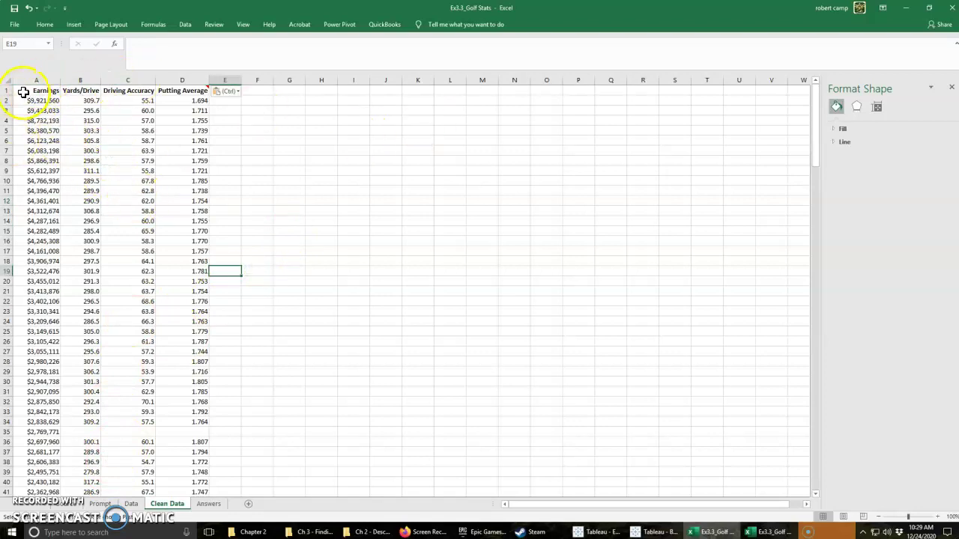
- Add filters to the header row A1:D1 of the Clean Data sheet
{"action": "left_click_drag", "start_coordinate": [24, 91], "coordinate": [192, 81]}
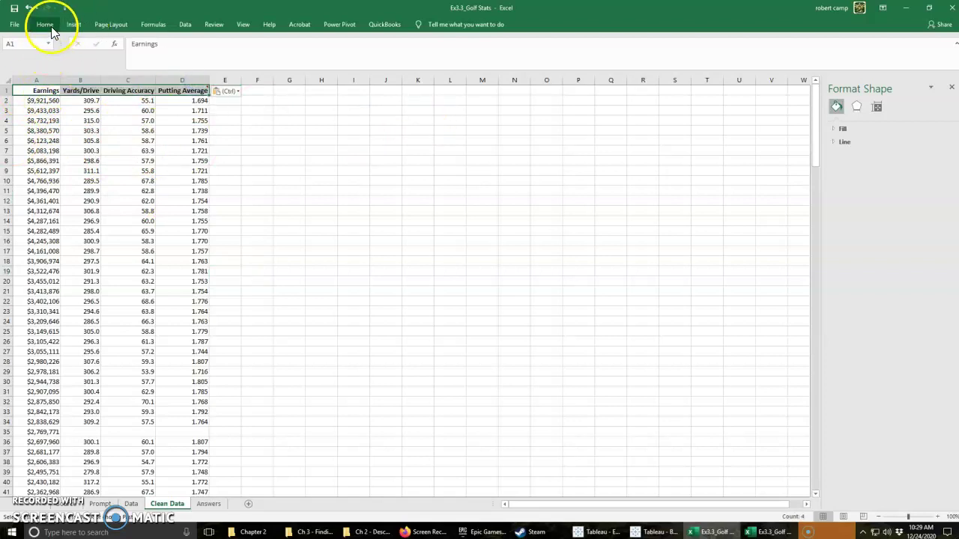
{"action": "left_click", "coordinate": [186, 24]}
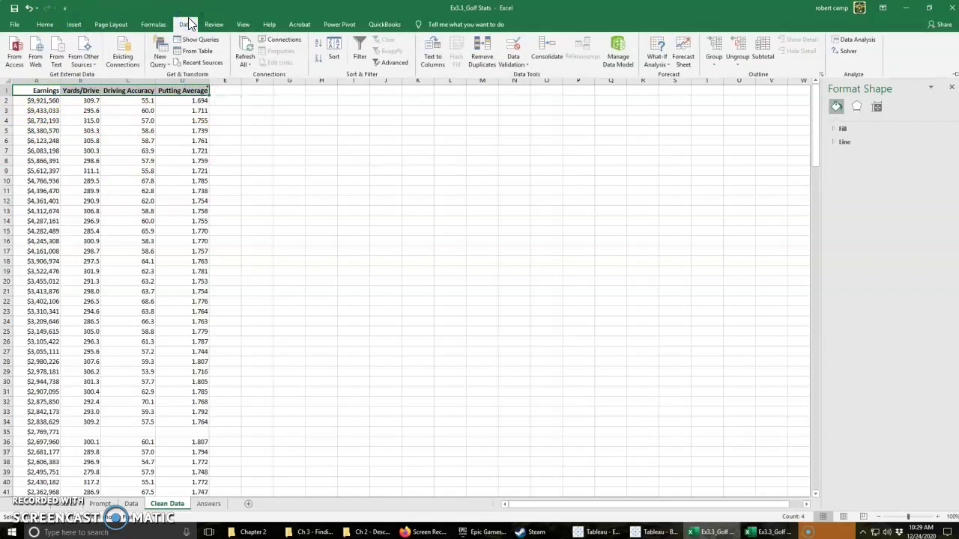
{"action": "left_click", "coordinate": [360, 39]}
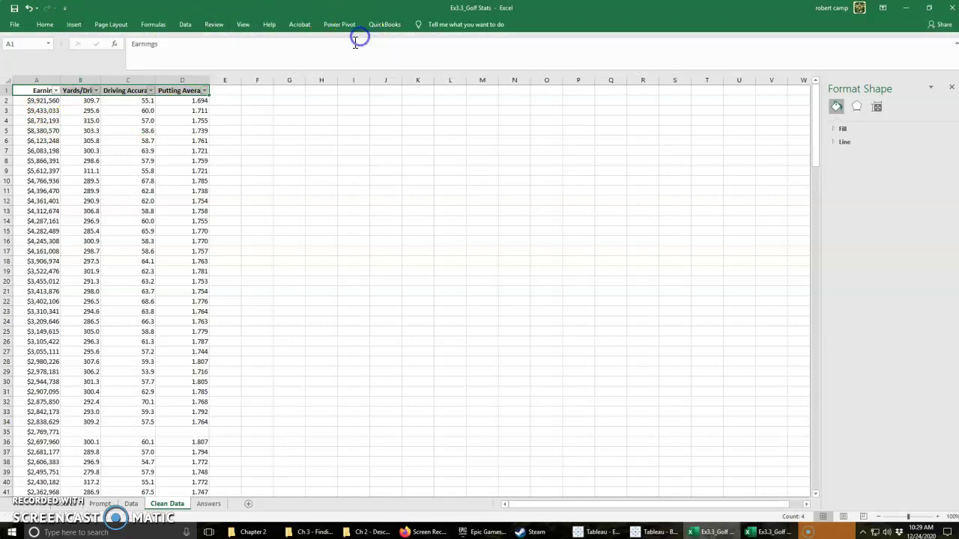
{"action": "left_click", "coordinate": [250, 193]}
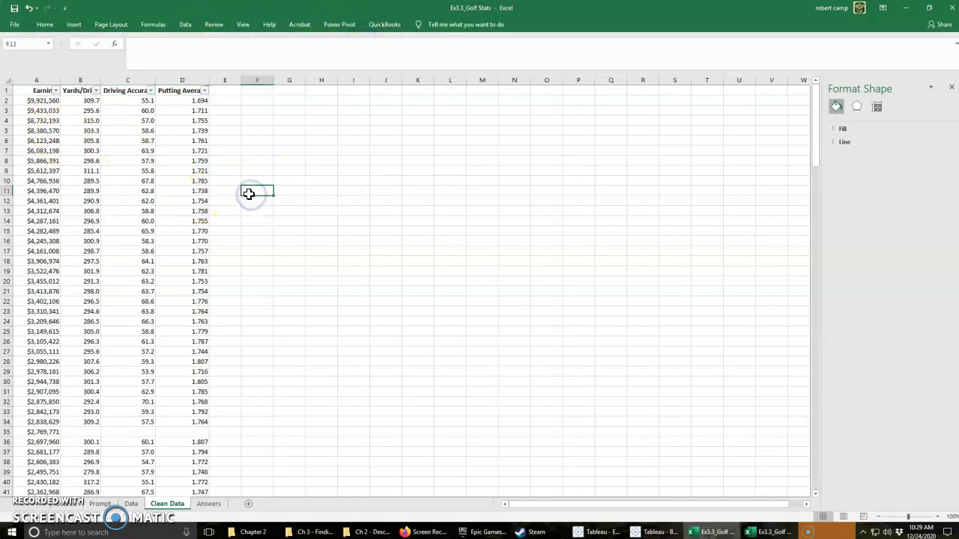
- Sort the Clean Data table by Yards/Drive from largest to smallest
{"action": "left_click", "coordinate": [96, 90]}
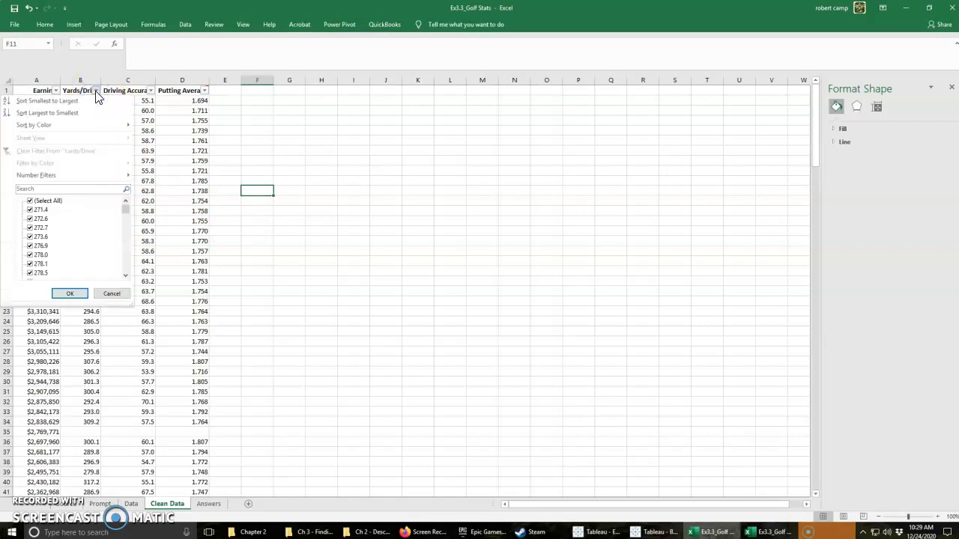
{"action": "left_click", "coordinate": [89, 101]}
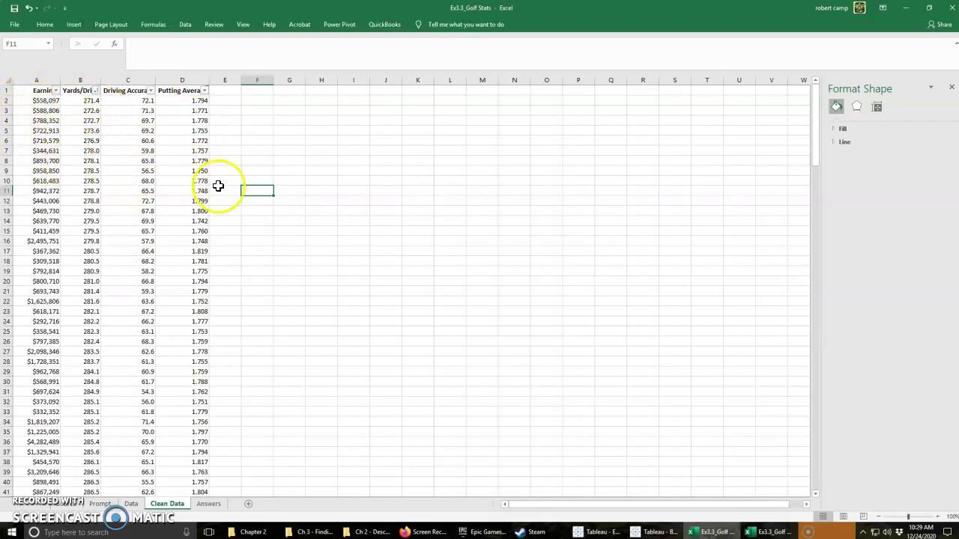
{"action": "left_click", "coordinate": [97, 93]}
{"action": "left_click", "coordinate": [96, 112]}
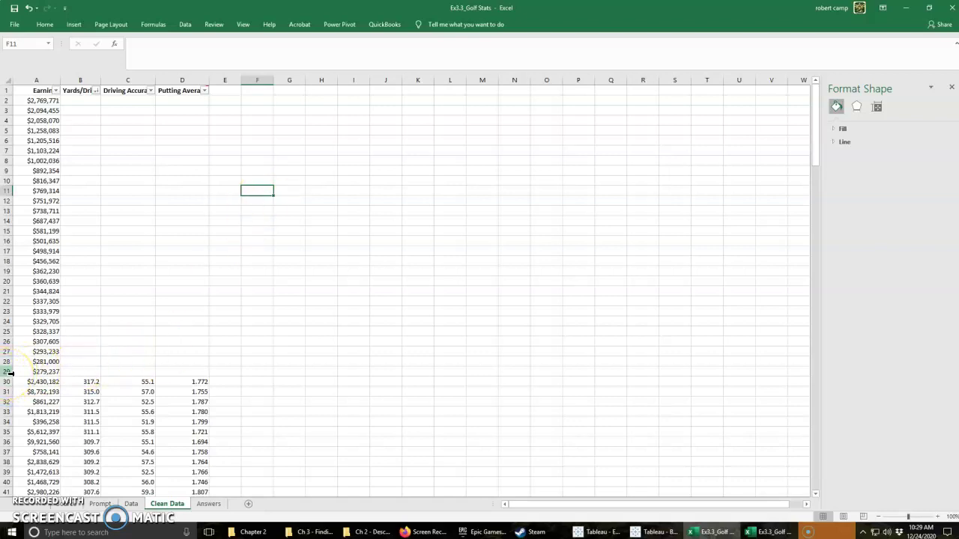
- Delete rows 2 to 29 of the Clean Data sheet, which have no driving or putting values
{"action": "left_click_drag", "start_coordinate": [9, 372], "coordinate": [8, 98]}
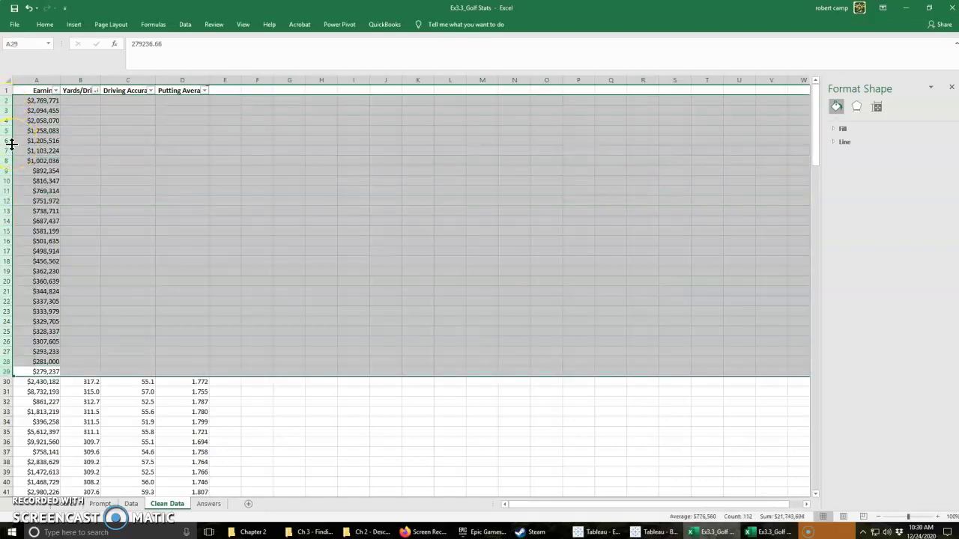
{"action": "key", "text": "ctrl+minus"}
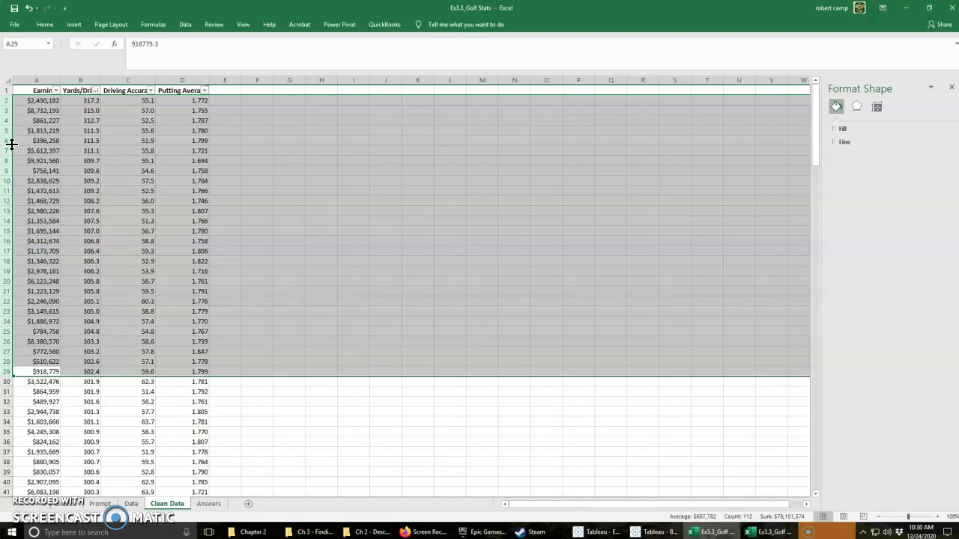
{"action": "left_click", "coordinate": [349, 322]}
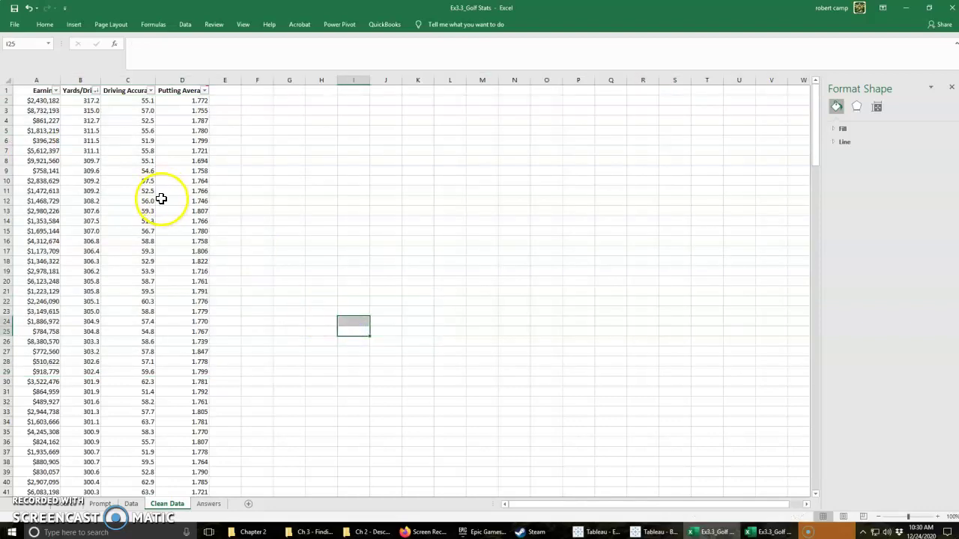
{"action": "left_click", "coordinate": [68, 201]}
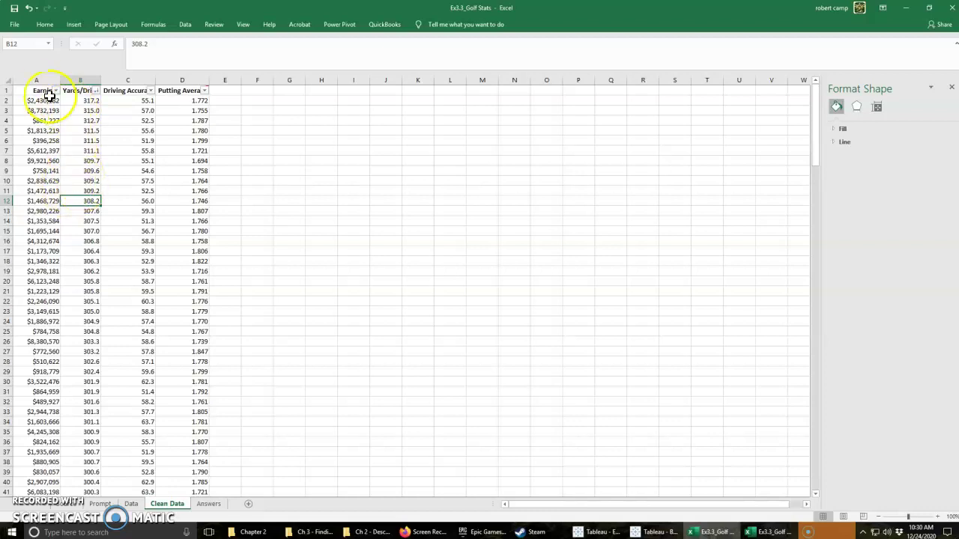
- Insert a scatter chart of Earnings and Yards/Drive from range A1:B173 on the Clean Data sheet
{"action": "left_click_drag", "start_coordinate": [36, 90], "coordinate": [83, 472]}
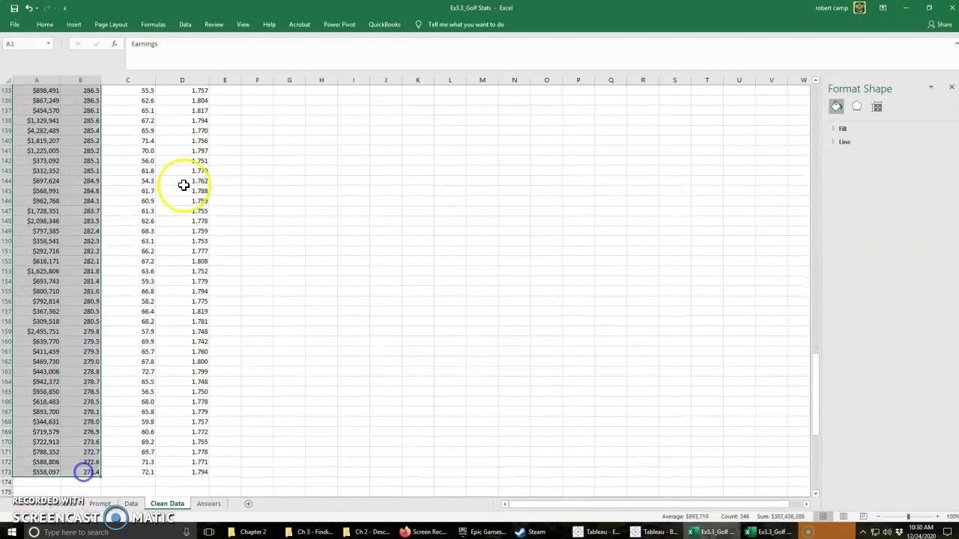
{"action": "left_click", "coordinate": [73, 24]}
{"action": "left_click", "coordinate": [414, 63]}
{"action": "left_click", "coordinate": [423, 92]}
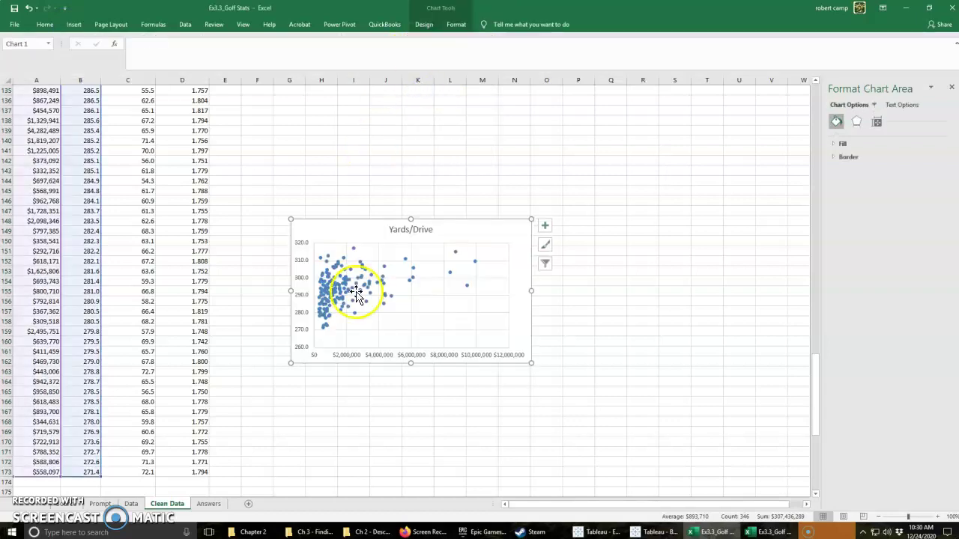
{"action": "scroll", "coordinate": [180, 210], "scroll_direction": "up", "scroll_amount": 10}
{"action": "scroll", "coordinate": [182, 215], "scroll_direction": "down", "scroll_amount": 8}
{"action": "scroll", "coordinate": [181, 215], "scroll_direction": "down", "scroll_amount": 2}
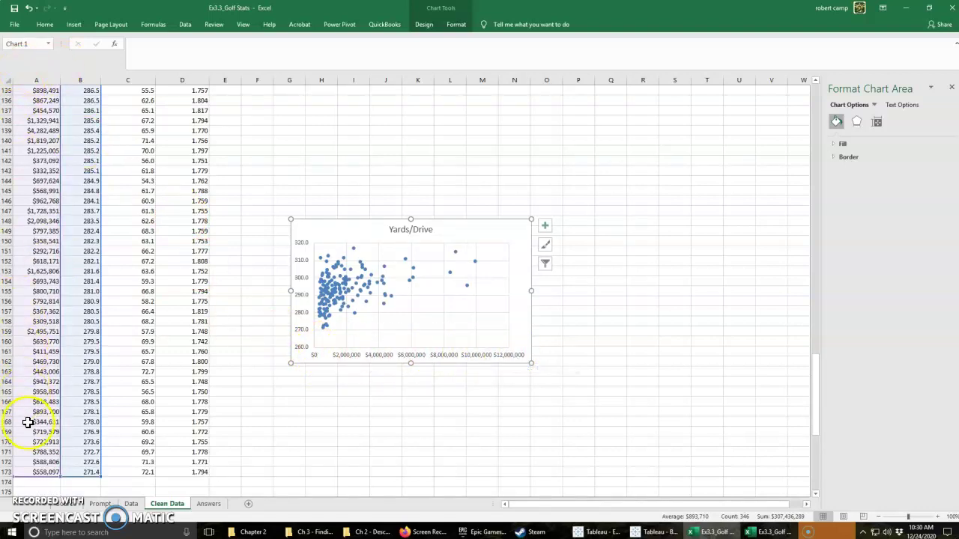
- Move the Yards/Drive scatter chart to the Answers sheet as an object
{"action": "right_click", "coordinate": [347, 237]}
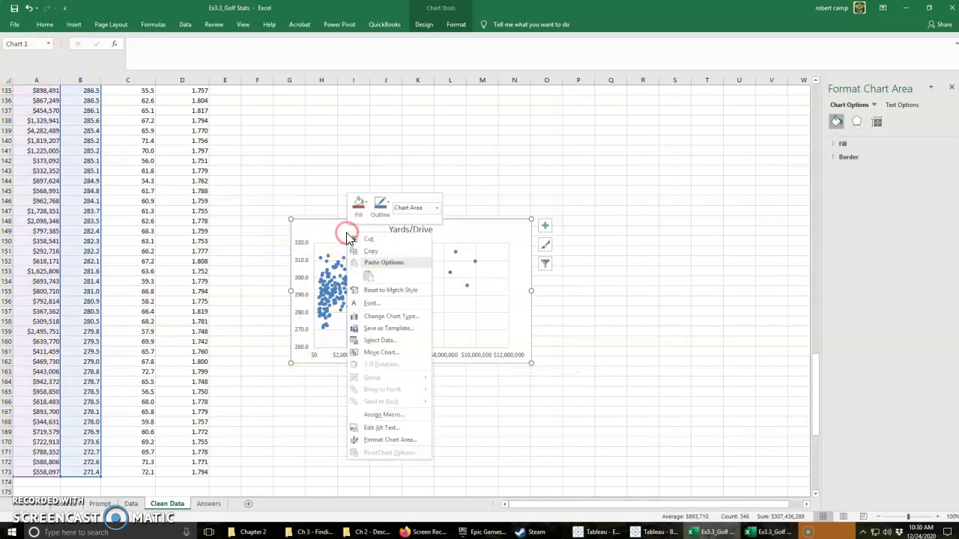
{"action": "left_click", "coordinate": [401, 352]}
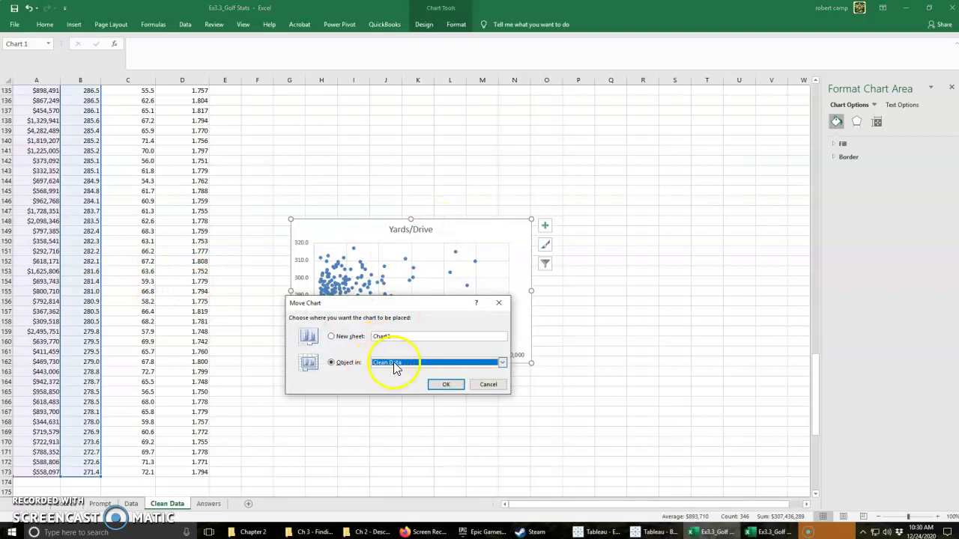
{"action": "left_click", "coordinate": [397, 368]}
{"action": "left_click", "coordinate": [394, 397]}
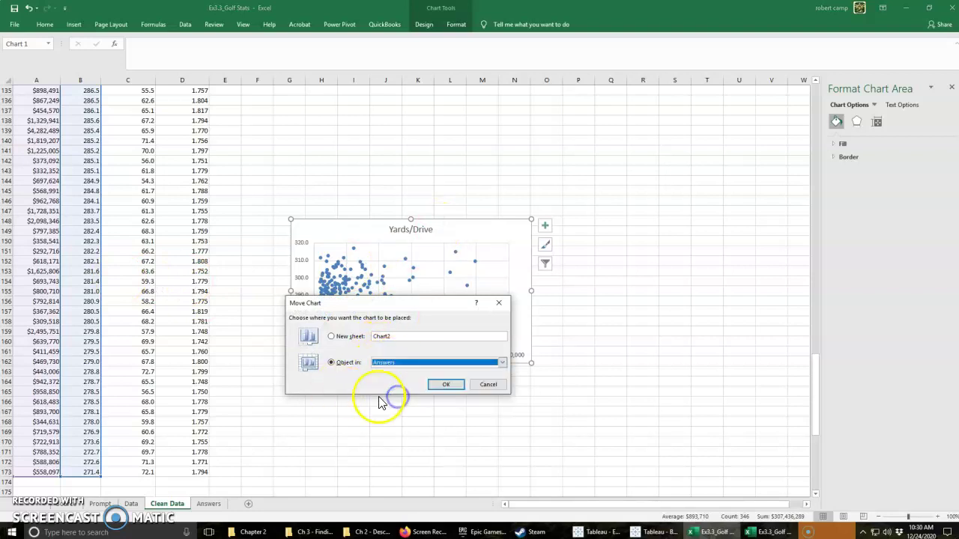
{"action": "left_click", "coordinate": [444, 385]}
- Close the Format Chart Area pane and locate the moved Yards/Drive chart on the Answers sheet
{"action": "scroll", "coordinate": [289, 314], "scroll_direction": "down", "scroll_amount": 4}
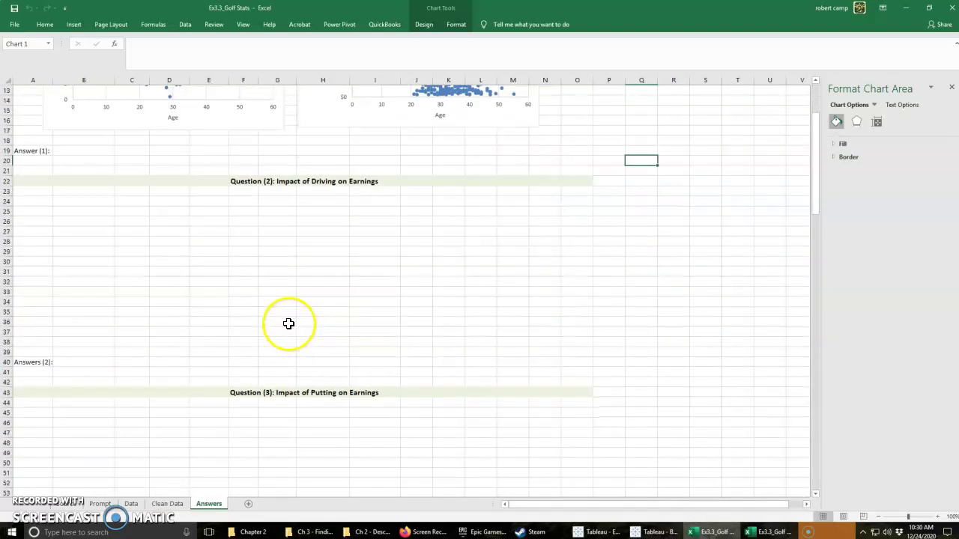
{"action": "scroll", "coordinate": [288, 326], "scroll_direction": "up", "scroll_amount": 4}
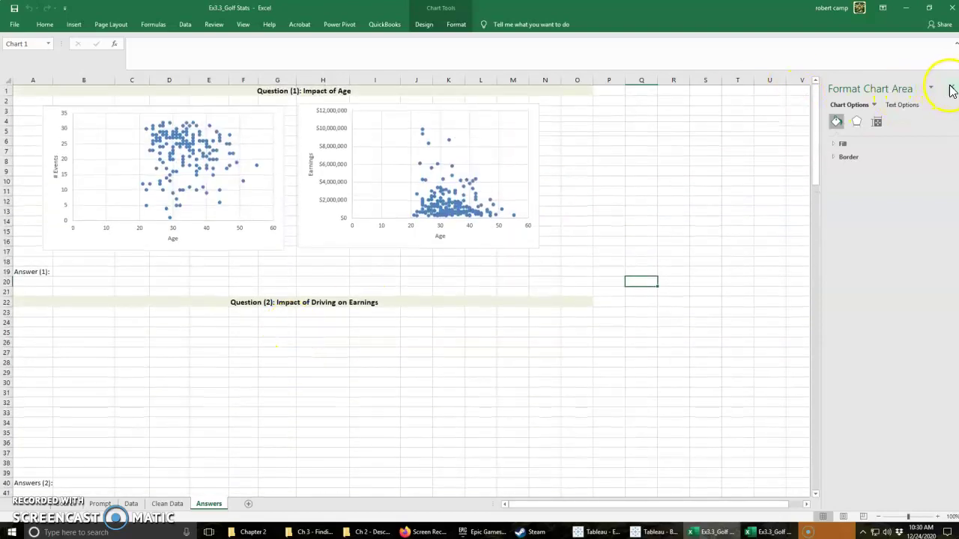
{"action": "left_click", "coordinate": [950, 90]}
{"action": "scroll", "coordinate": [678, 240], "scroll_direction": "down", "scroll_amount": 20}
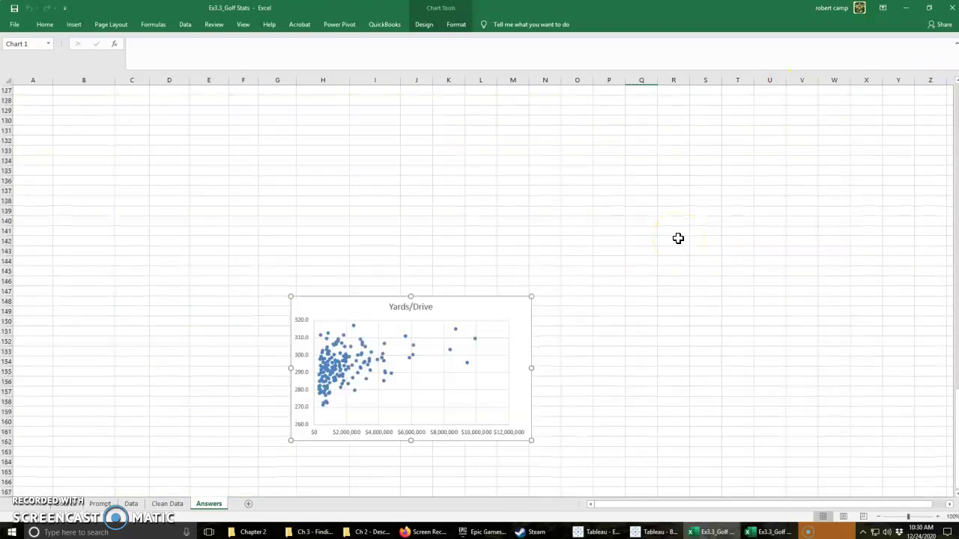
- Relocate the Yards/Drive scatter chart to the space below the Question (2) heading on the Answers sheet
{"action": "scroll", "coordinate": [371, 251], "scroll_direction": "up", "scroll_amount": 4}
{"action": "left_click_drag", "start_coordinate": [324, 275], "coordinate": [292, 33]}
{"action": "left_click_drag", "start_coordinate": [393, 61], "coordinate": [219, 56]}
{"action": "left_click_drag", "start_coordinate": [337, 68], "coordinate": [647, 53]}
{"action": "left_click_drag", "start_coordinate": [672, 89], "coordinate": [592, 232]}
{"action": "key", "text": "Escape"}
{"action": "scroll", "coordinate": [449, 270], "scroll_direction": "up", "scroll_amount": 20}
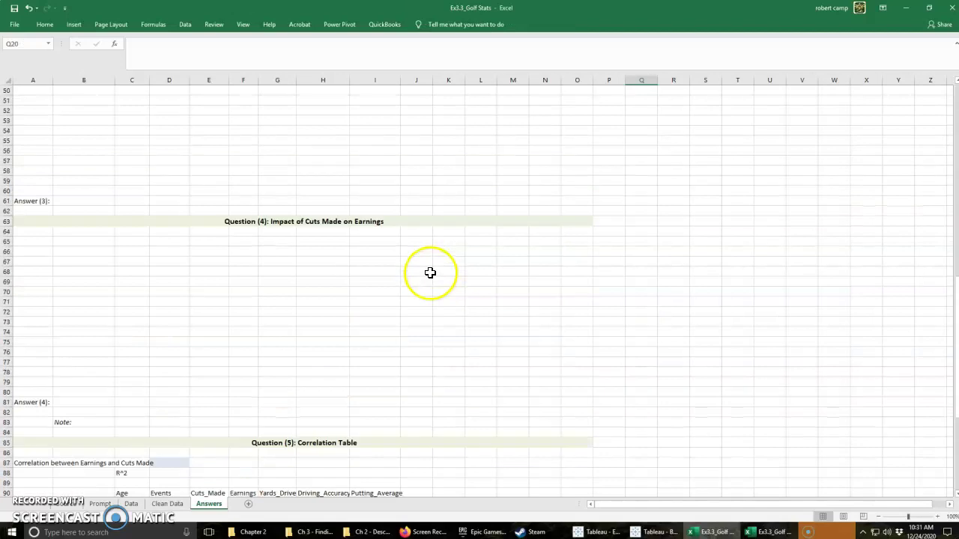
{"action": "left_click", "coordinate": [101, 345]}
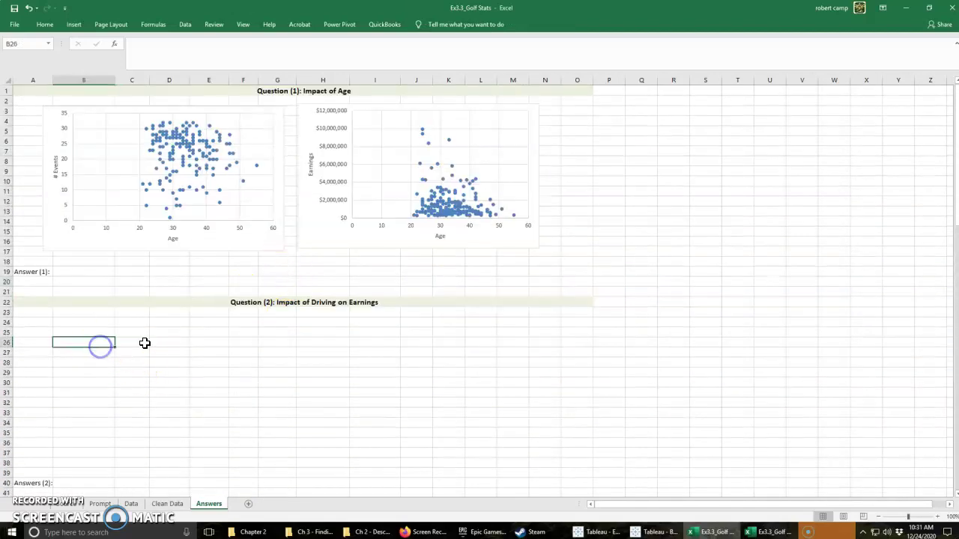
{"action": "key", "text": "ctrl+v"}
{"action": "left_click_drag", "start_coordinate": [108, 351], "coordinate": [96, 329]}
- Try to swap the Yards/Drive chart's axes by switching rows and columns in its data source
{"action": "right_click", "coordinate": [230, 331]}
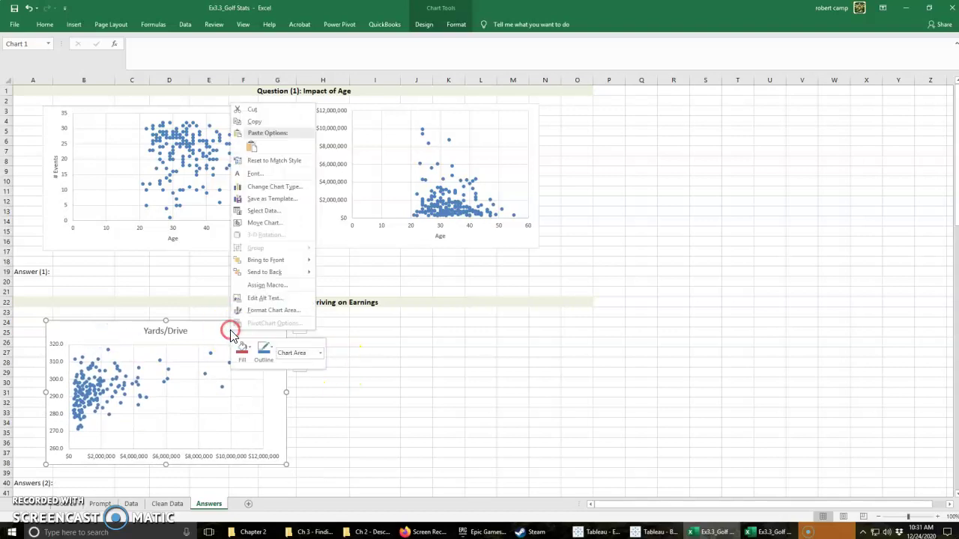
{"action": "left_click", "coordinate": [271, 315]}
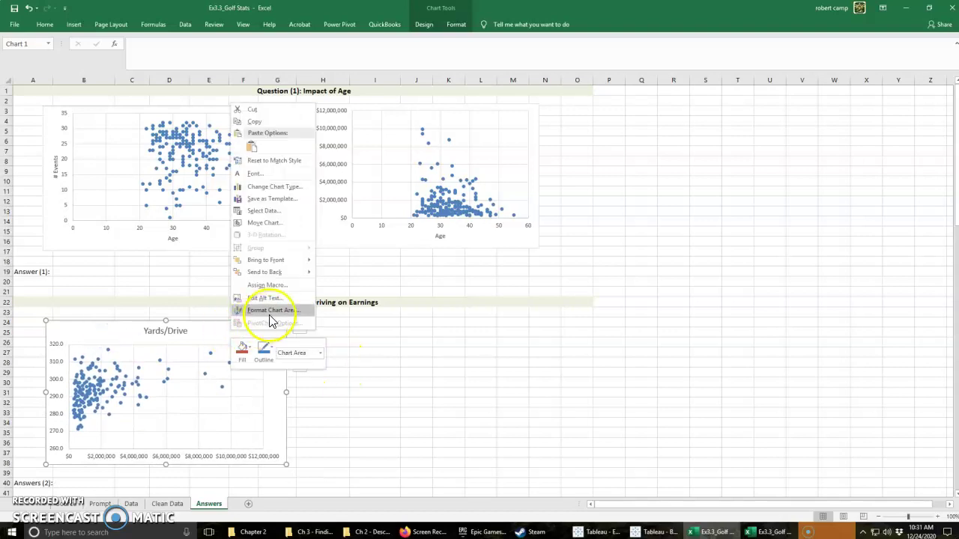
{"action": "left_click", "coordinate": [269, 211]}
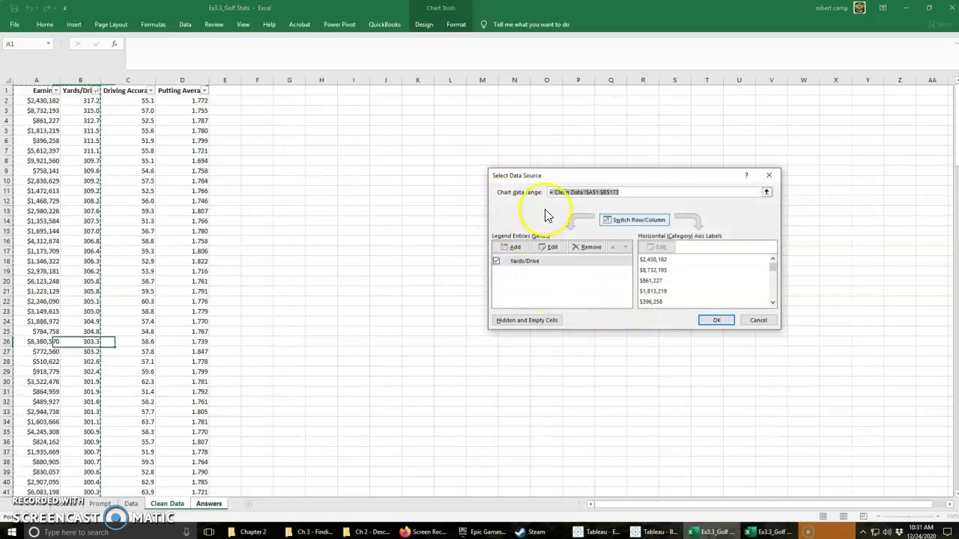
{"action": "left_click", "coordinate": [646, 221]}
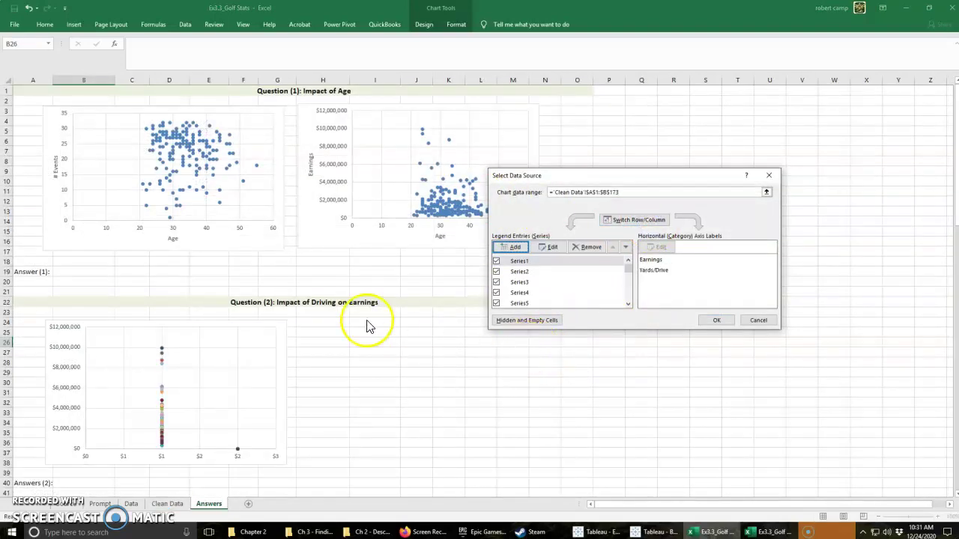
{"action": "left_click", "coordinate": [652, 220]}
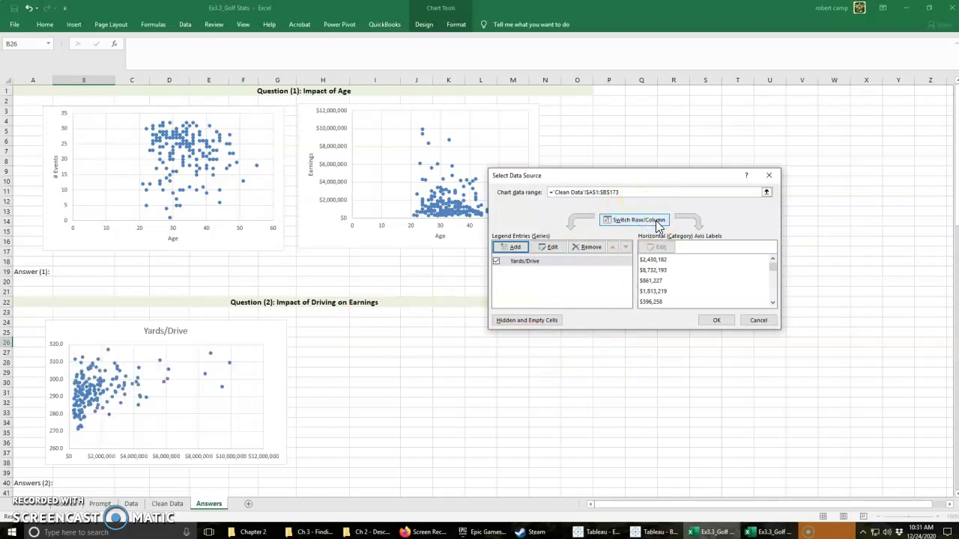
{"action": "left_click", "coordinate": [657, 225]}
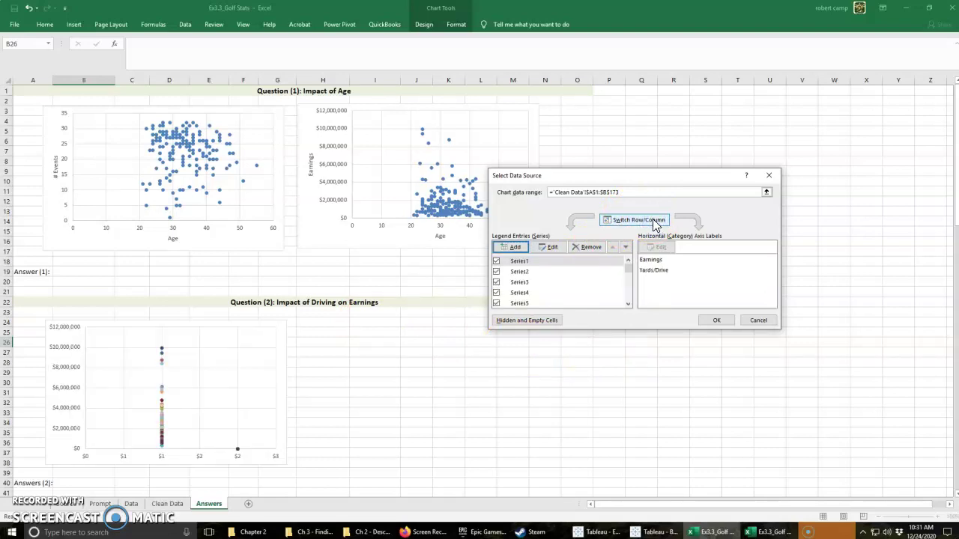
{"action": "left_click", "coordinate": [652, 219]}
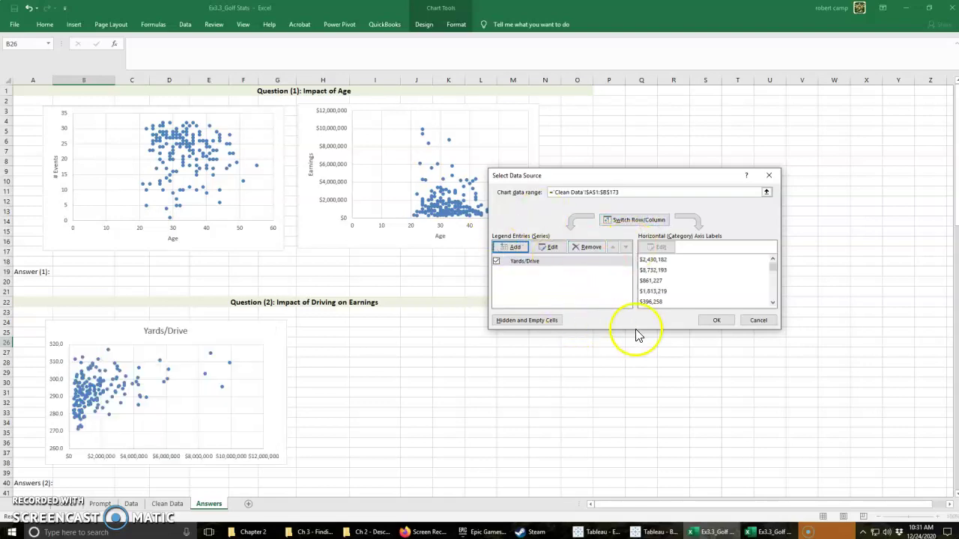
{"action": "left_click", "coordinate": [717, 323]}
{"action": "left_click", "coordinate": [751, 320]}
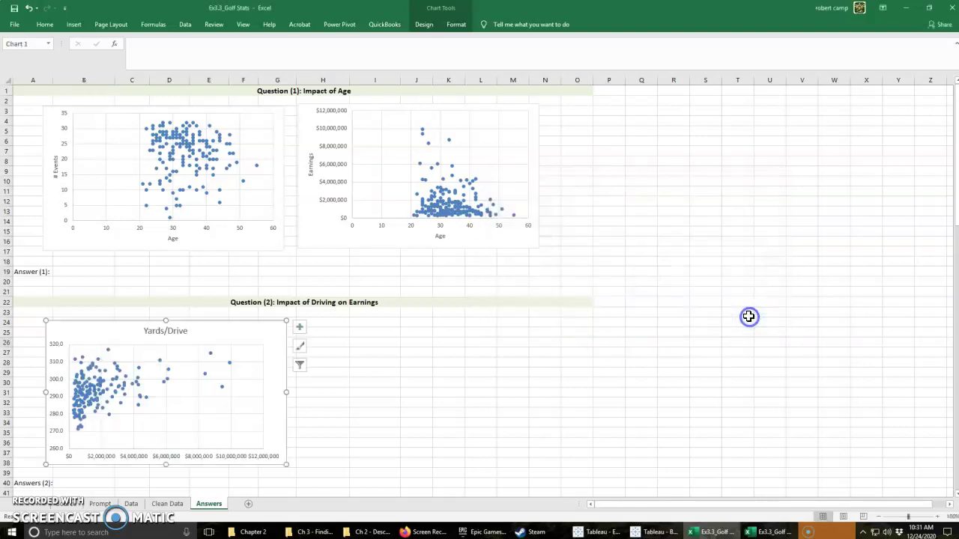
- Delete the Yards/Drive scatter chart from the Question (2) section
{"action": "left_click", "coordinate": [358, 374]}
{"action": "left_click", "coordinate": [269, 332]}
{"action": "key", "text": "Delete"}
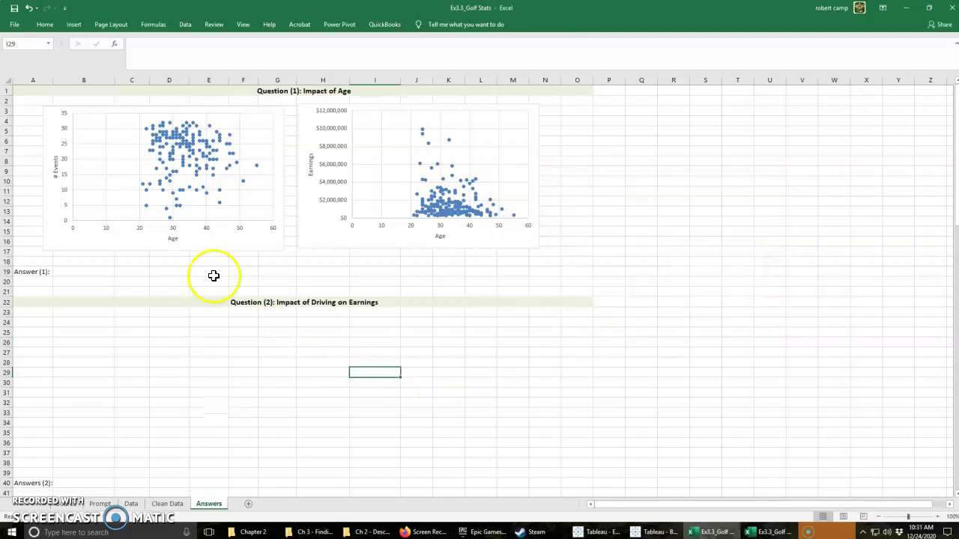
- Move the Earnings column on the Clean Data sheet to directly after the Putting Average column
{"action": "left_click", "coordinate": [167, 504]}
{"action": "left_click", "coordinate": [120, 150]}
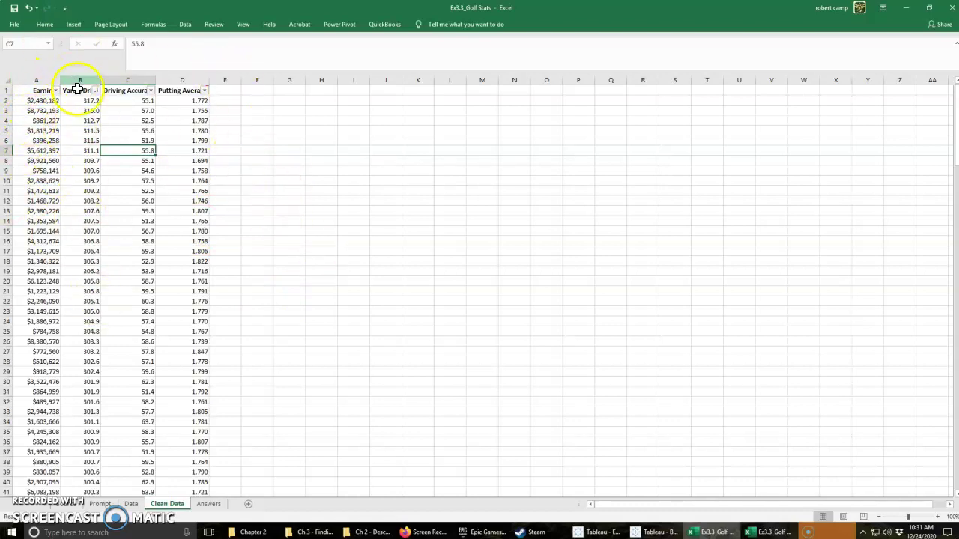
{"action": "right_click", "coordinate": [36, 80]}
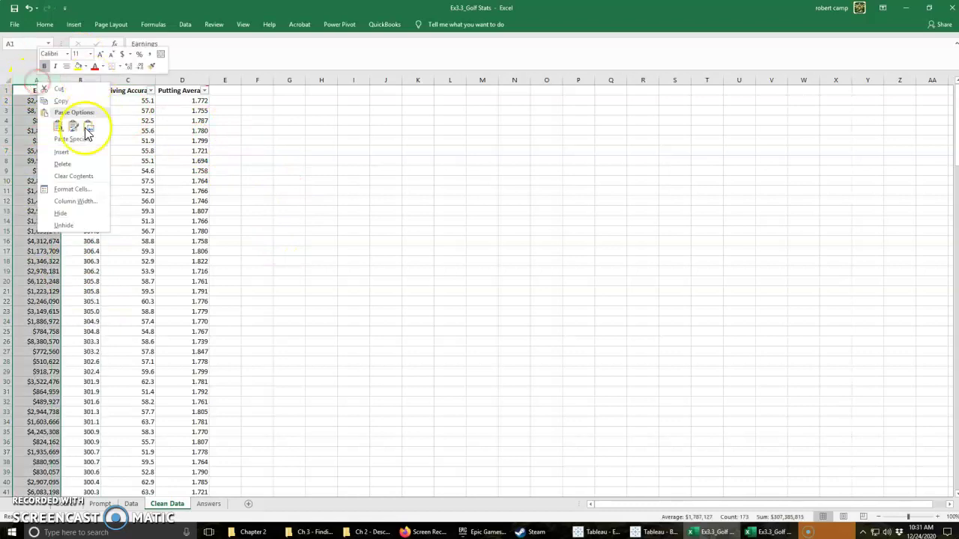
{"action": "left_click", "coordinate": [73, 89]}
{"action": "right_click", "coordinate": [225, 80]}
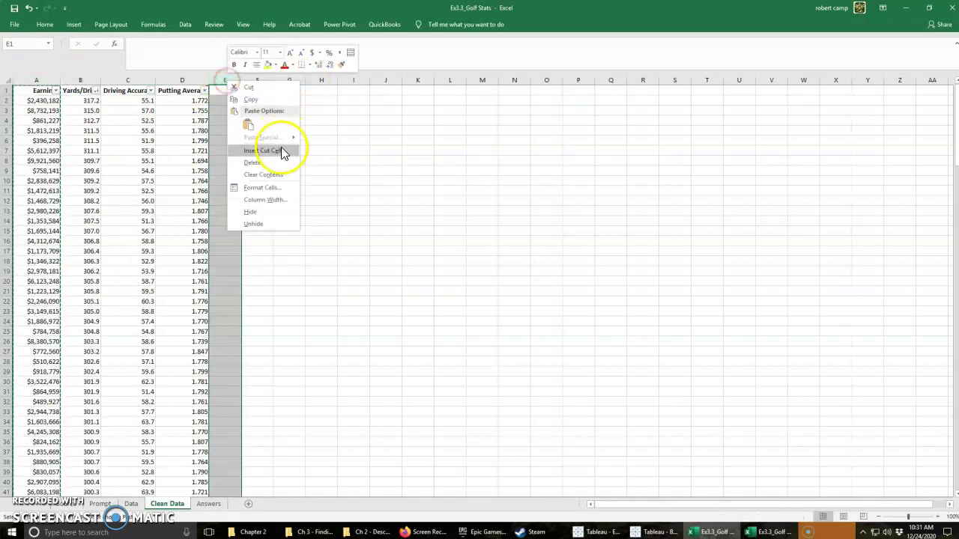
{"action": "left_click", "coordinate": [276, 151]}
{"action": "left_click", "coordinate": [254, 190]}
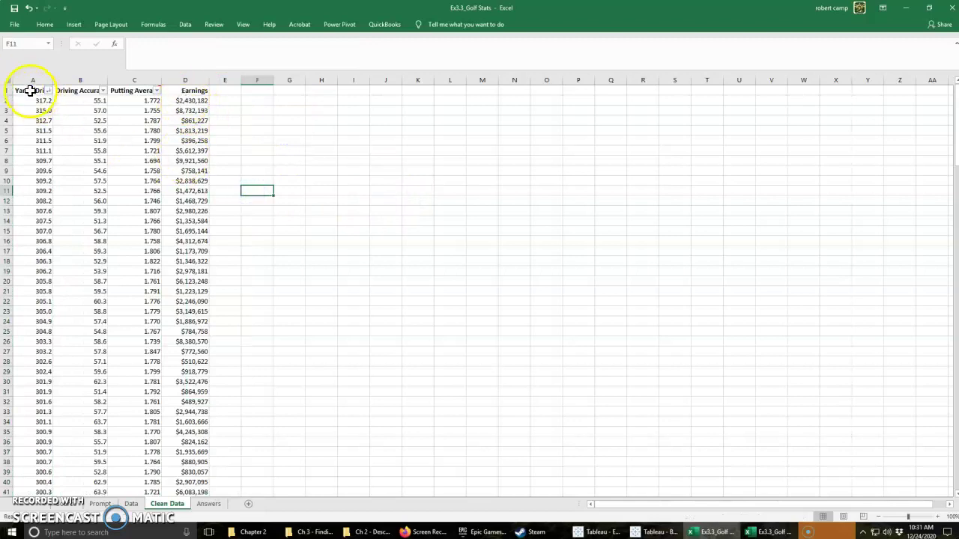
- Insert a scatter chart of Yards/Drive against Earnings from ranges A1:A173 and D1:D173 on the Clean Data sheet
{"action": "left_click_drag", "start_coordinate": [30, 89], "coordinate": [43, 459]}
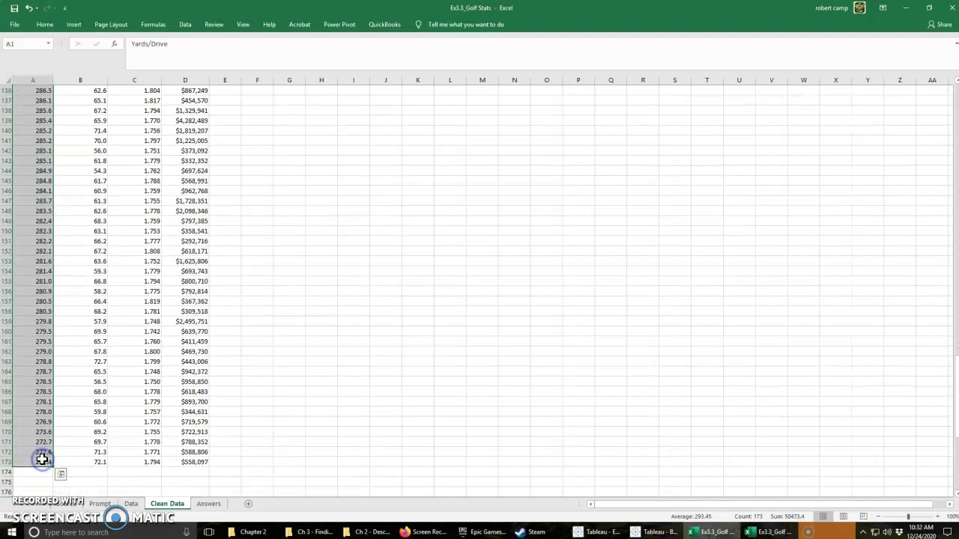
{"action": "left_click_drag", "start_coordinate": [180, 460], "coordinate": [208, 73]}
{"action": "left_click", "coordinate": [75, 24]}
{"action": "left_click", "coordinate": [419, 59]}
{"action": "left_click", "coordinate": [421, 96]}
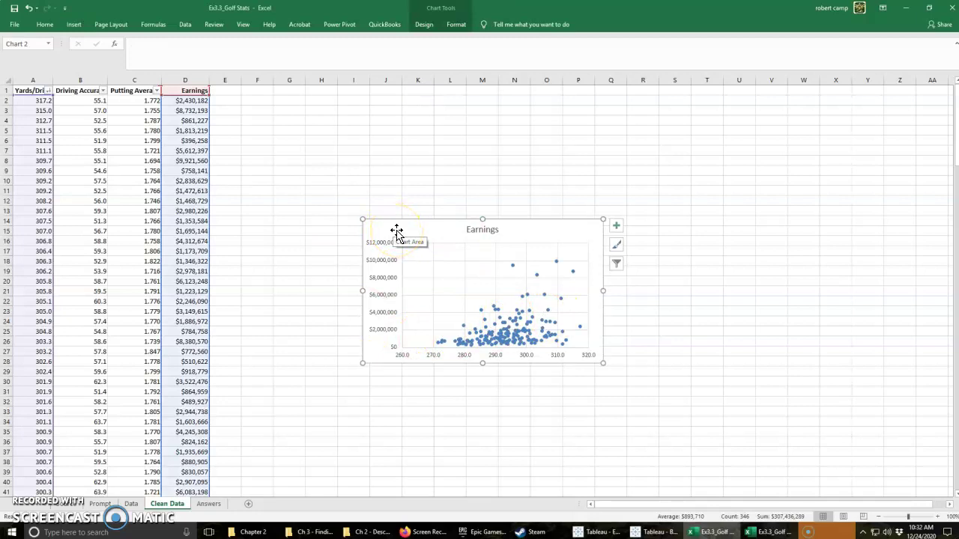
- Move the new Earnings scatter chart to the Answers sheet, placing it at cell B25 under the Question (2) heading
{"action": "key", "text": "Delete"}
{"action": "left_click", "coordinate": [214, 503]}
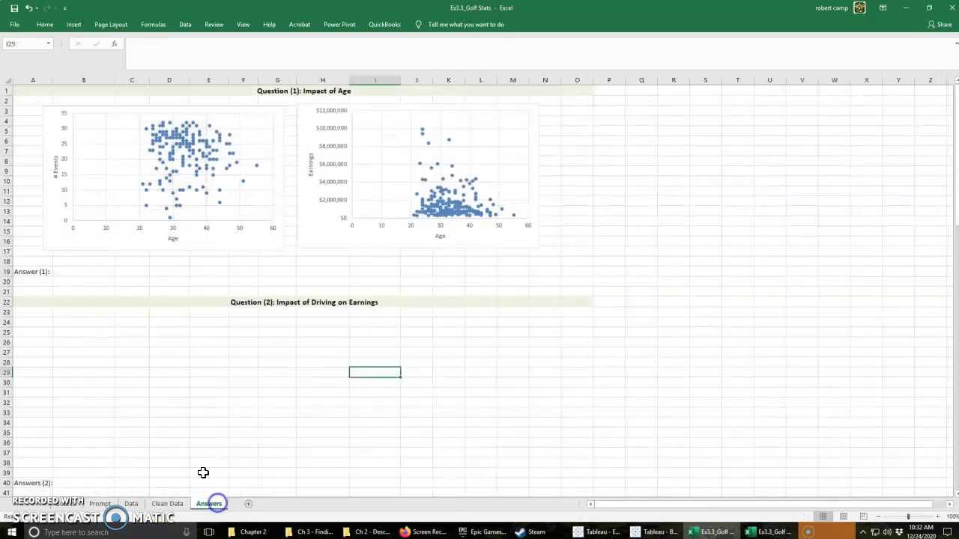
{"action": "left_click", "coordinate": [70, 329]}
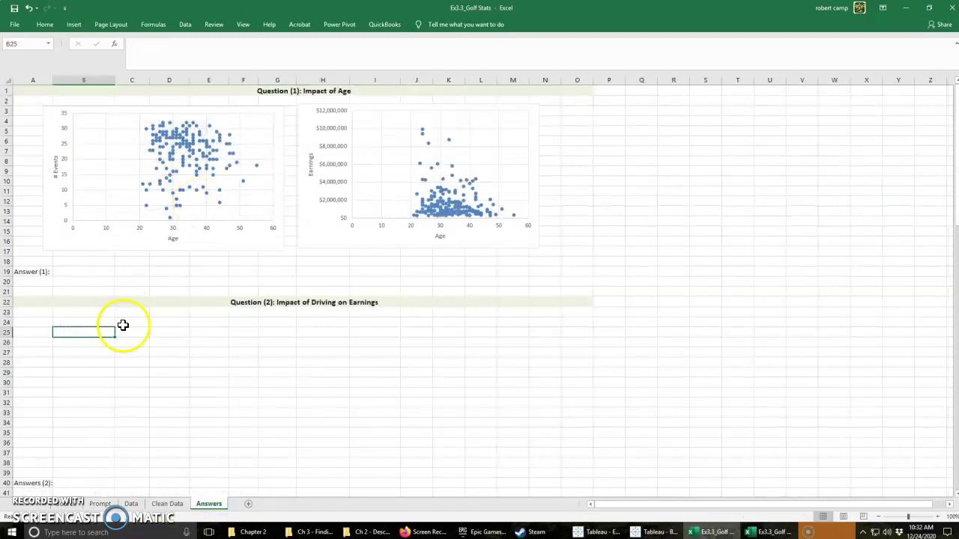
{"action": "key", "text": "ctrl+v"}
{"action": "mouse_move", "coordinate": [96, 341]}
{"action": "left_mouse_down"}
{"action": "mouse_move", "coordinate": [93, 327]}
{"action": "mouse_move", "coordinate": [96, 336]}
{"action": "left_mouse_up"}
- Remove the Question (2) chart's title and add axis titles to it
{"action": "left_click", "coordinate": [160, 332]}
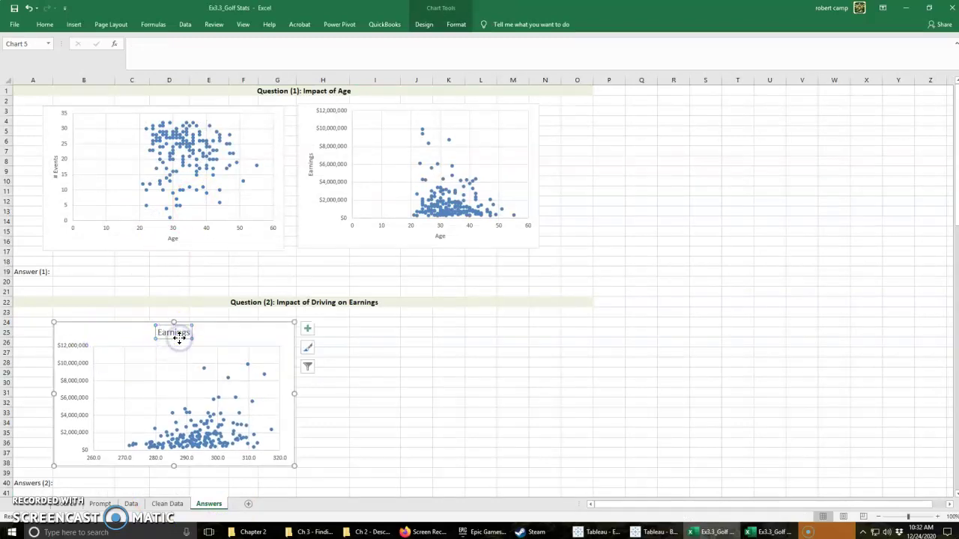
{"action": "key", "text": "Delete"}
{"action": "left_click", "coordinate": [307, 329]}
{"action": "left_click", "coordinate": [333, 351]}
- Label the Question (2) chart's vertical axis Earnings and its horizontal axis Yards/Drive
{"action": "left_click", "coordinate": [63, 381]}
{"action": "double_click", "coordinate": [64, 381]}
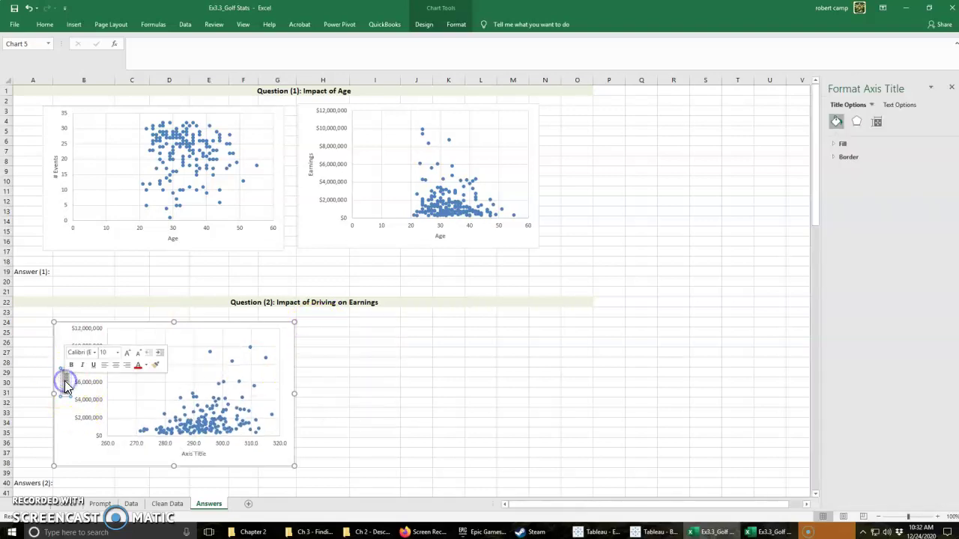
{"action": "left_click", "coordinate": [65, 381]}
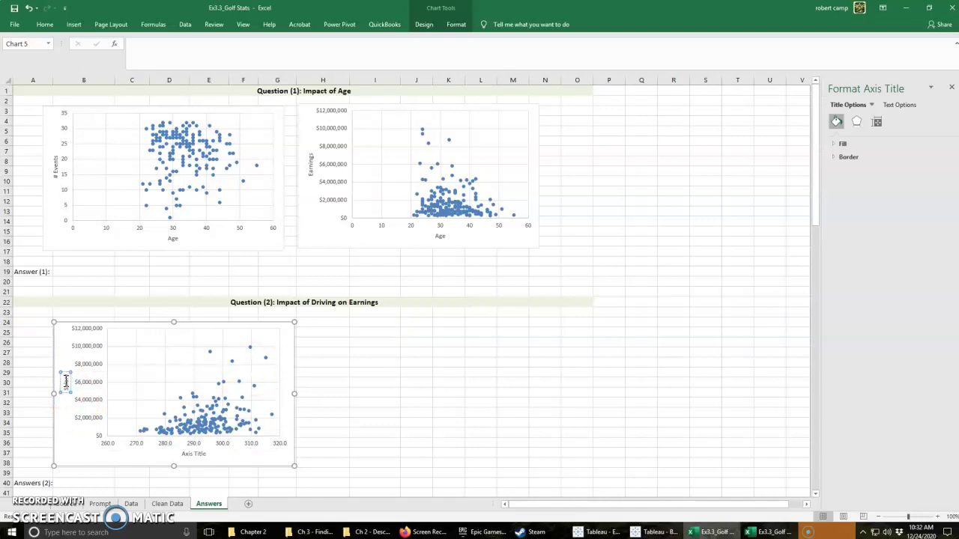
{"action": "left_click", "coordinate": [173, 447]}
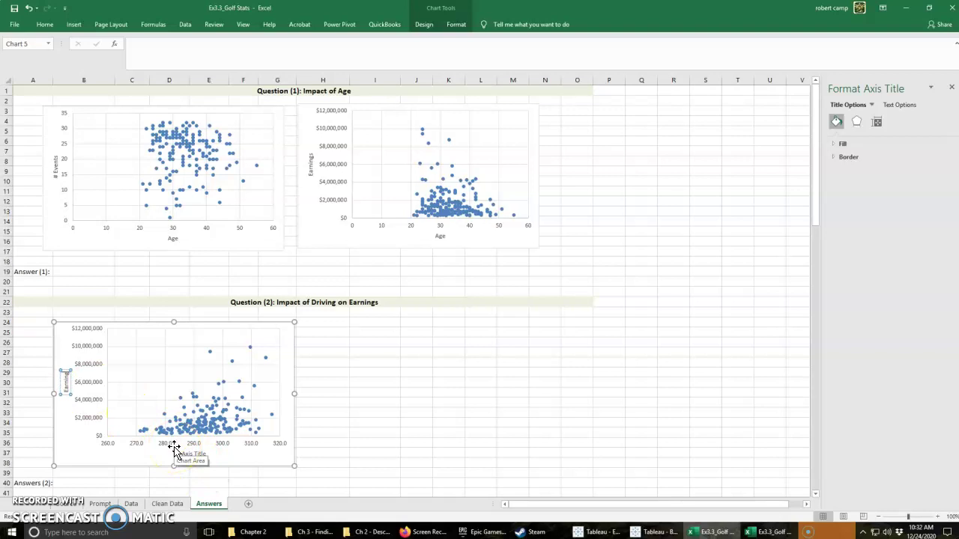
{"action": "left_click", "coordinate": [198, 443]}
{"action": "left_click", "coordinate": [307, 450]}
{"action": "left_click", "coordinate": [194, 454]}
{"action": "triple_click", "coordinate": [195, 455]}
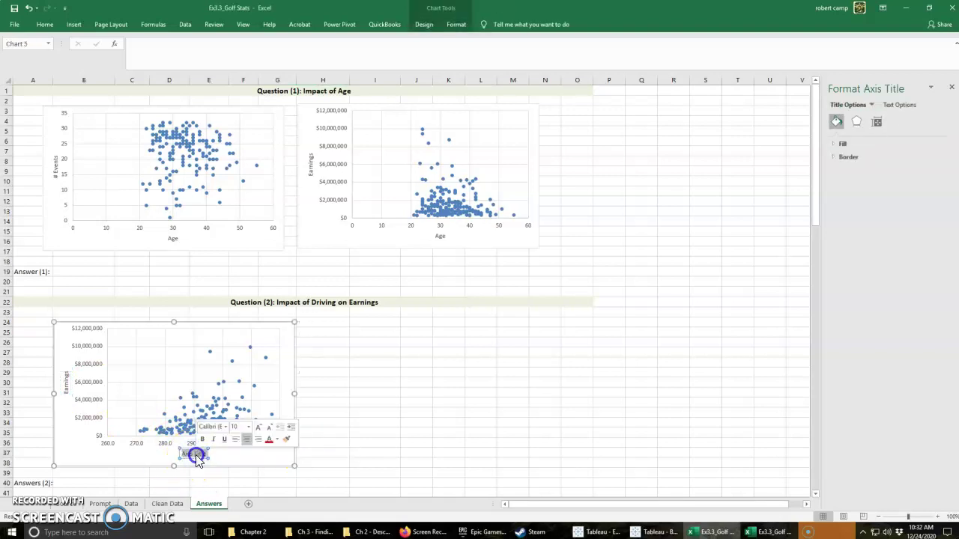
{"action": "key", "text": "BackSpace"}
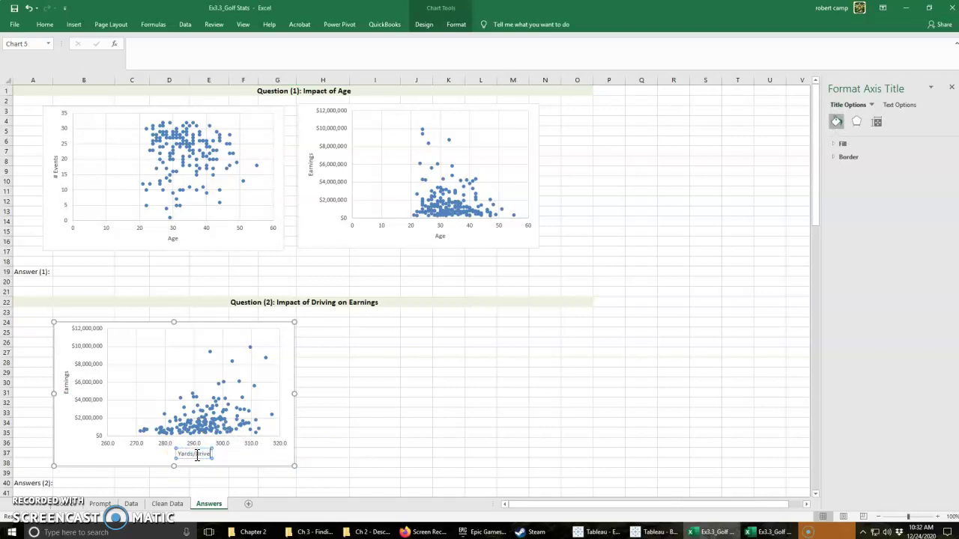
{"action": "left_click", "coordinate": [416, 442]}
- Insert a scatter chart of Driving Accuracy against Earnings from ranges B1:B173 and D1:D173 on the Clean Data sheet
{"action": "left_click", "coordinate": [172, 504]}
{"action": "left_click", "coordinate": [98, 181]}
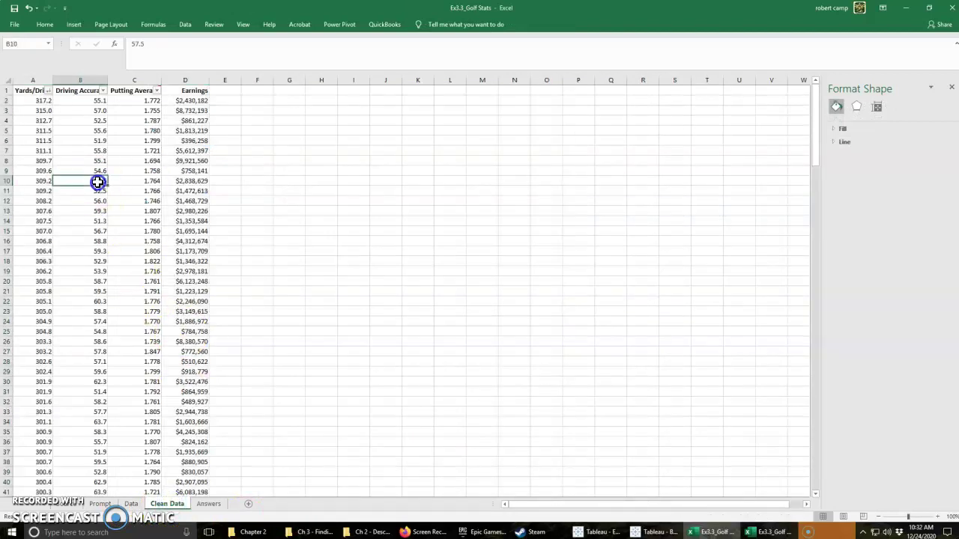
{"action": "left_click", "coordinate": [83, 80]}
{"action": "left_click", "coordinate": [111, 131]}
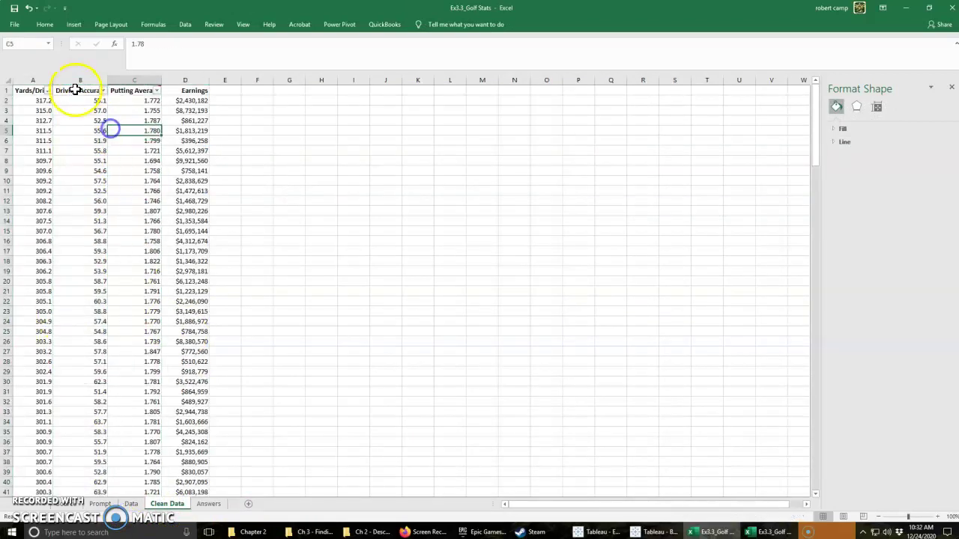
{"action": "left_click_drag", "start_coordinate": [75, 90], "coordinate": [104, 483]}
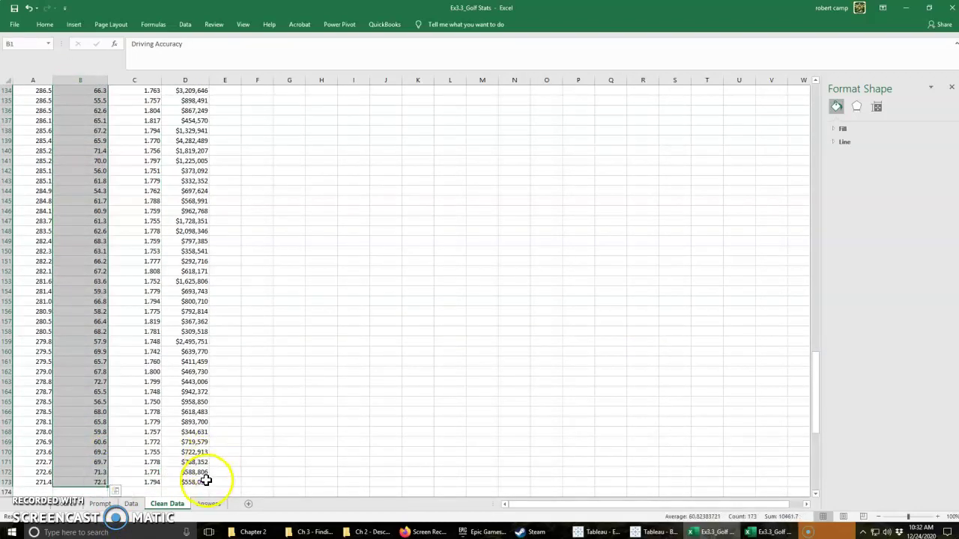
{"action": "left_click_drag", "start_coordinate": [197, 480], "coordinate": [188, 77]}
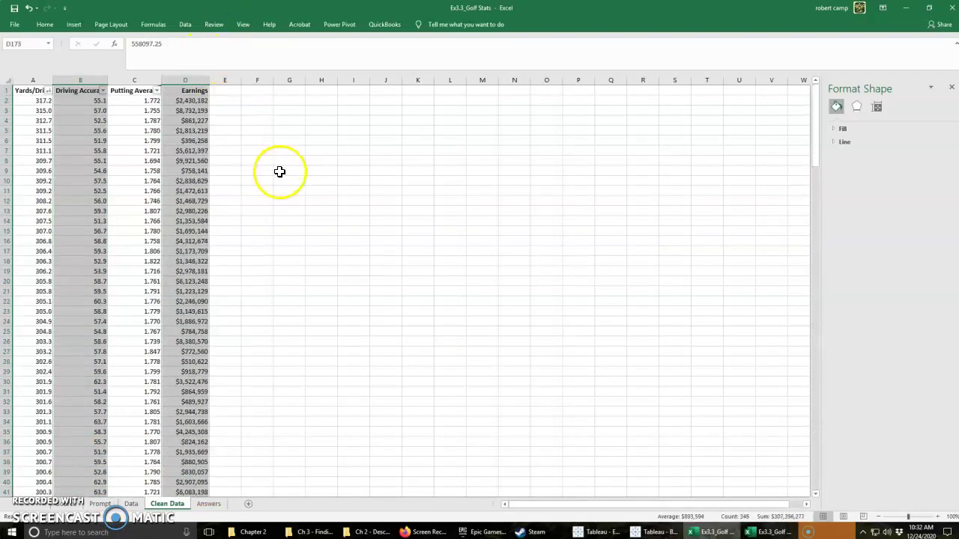
{"action": "double_click", "coordinate": [75, 9]}
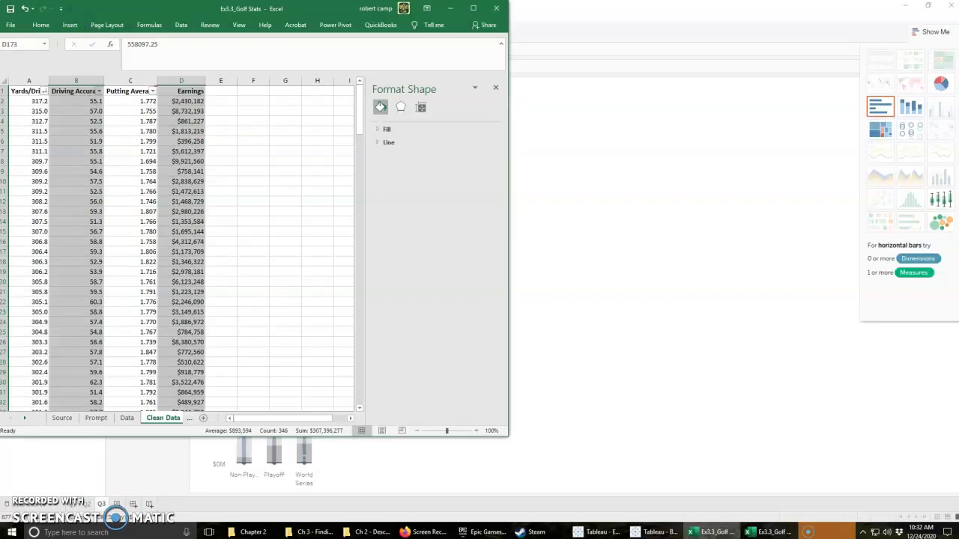
{"action": "left_click", "coordinate": [473, 8]}
{"action": "left_click", "coordinate": [73, 24]}
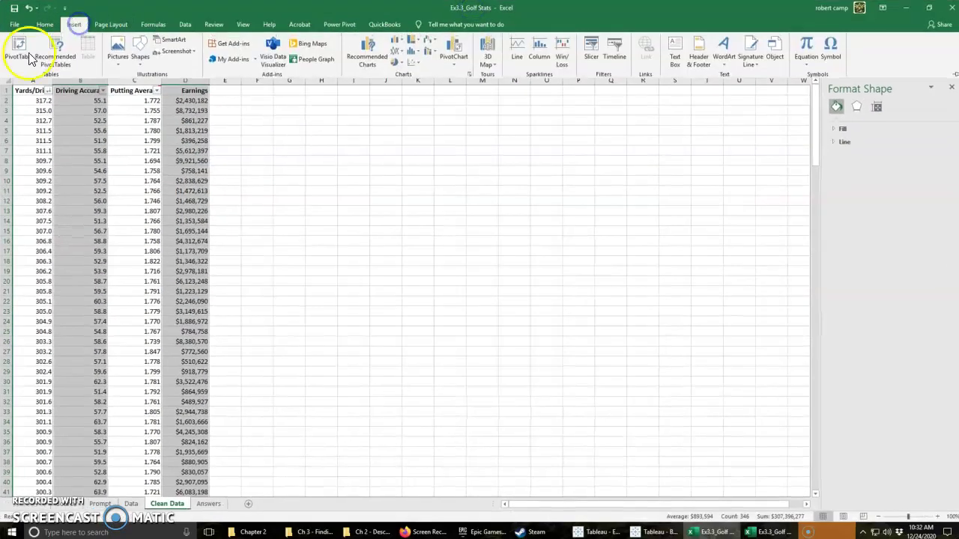
{"action": "left_click", "coordinate": [413, 63]}
{"action": "left_click", "coordinate": [419, 103]}
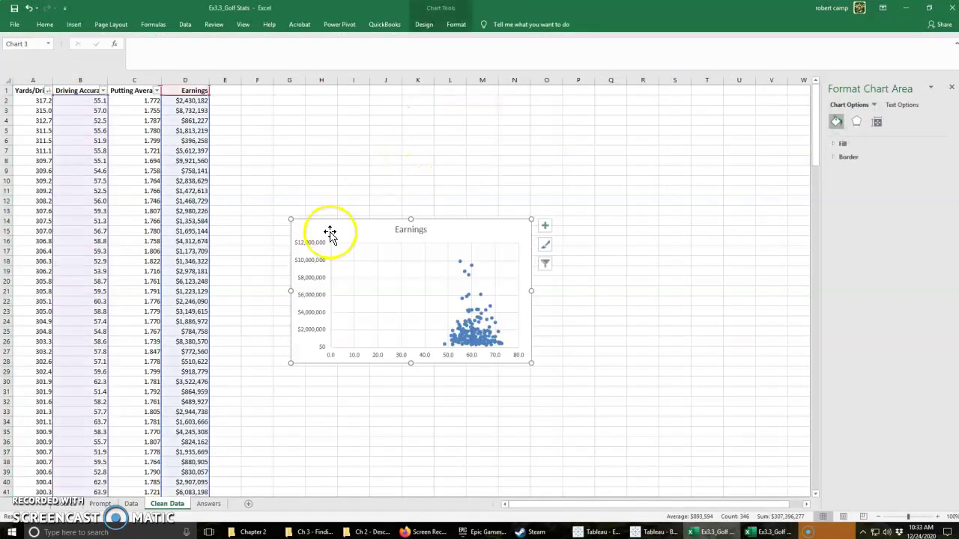
- Move the Driving Accuracy scatter chart to the Answers sheet, placing it beside the Yards/Drive chart under Question (2)
{"action": "key", "text": "ctrl+x"}
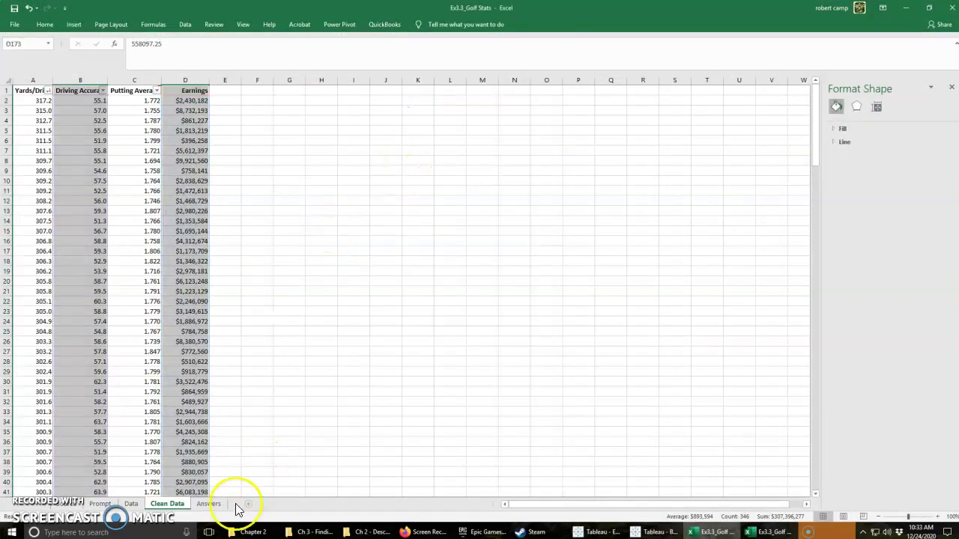
{"action": "left_click", "coordinate": [210, 505]}
{"action": "left_click", "coordinate": [334, 334]}
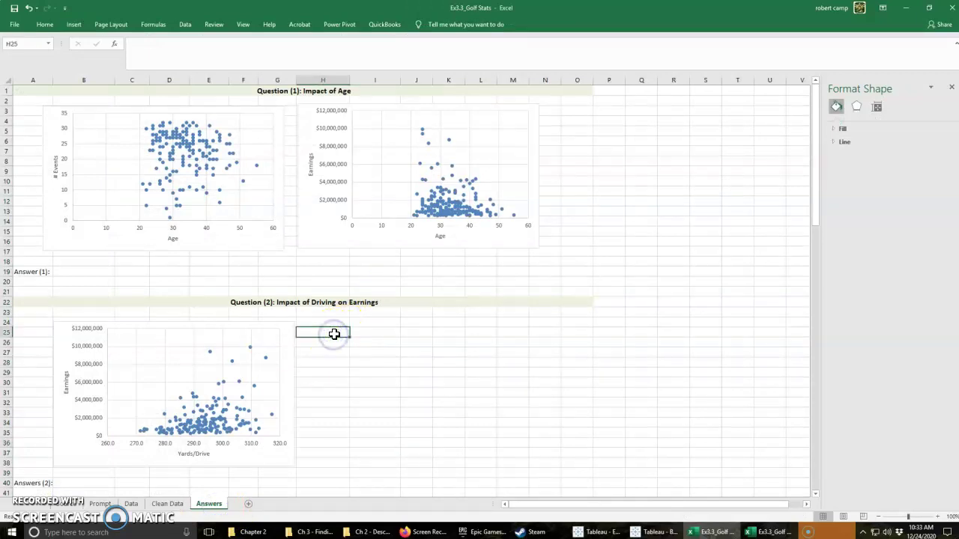
{"action": "key", "text": "ctrl+v"}
{"action": "left_click_drag", "start_coordinate": [320, 338], "coordinate": [340, 330]}
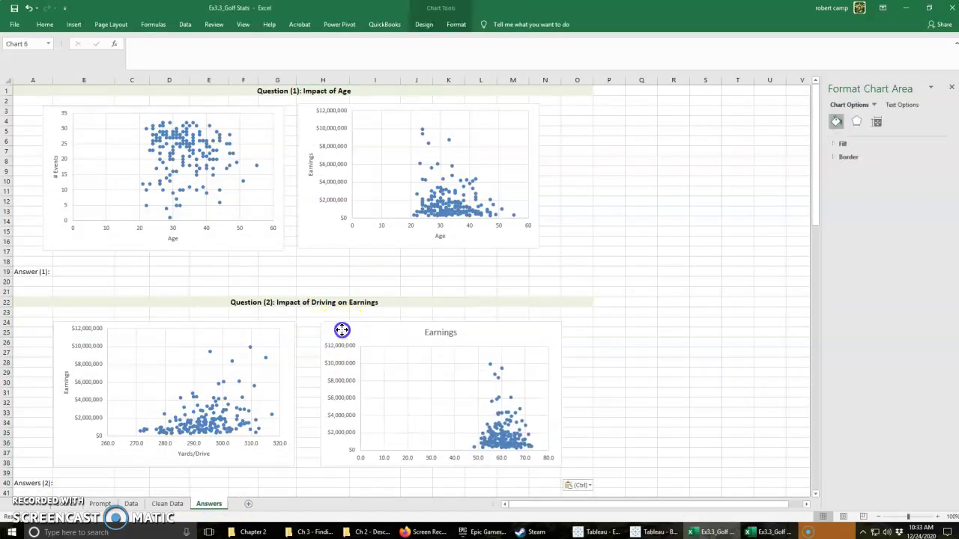
- Remove the title of the driving accuracy scatter chart under Question (2) and add axis titles to it
{"action": "left_click", "coordinate": [434, 332]}
{"action": "key", "text": "Delete"}
{"action": "left_click", "coordinate": [572, 328]}
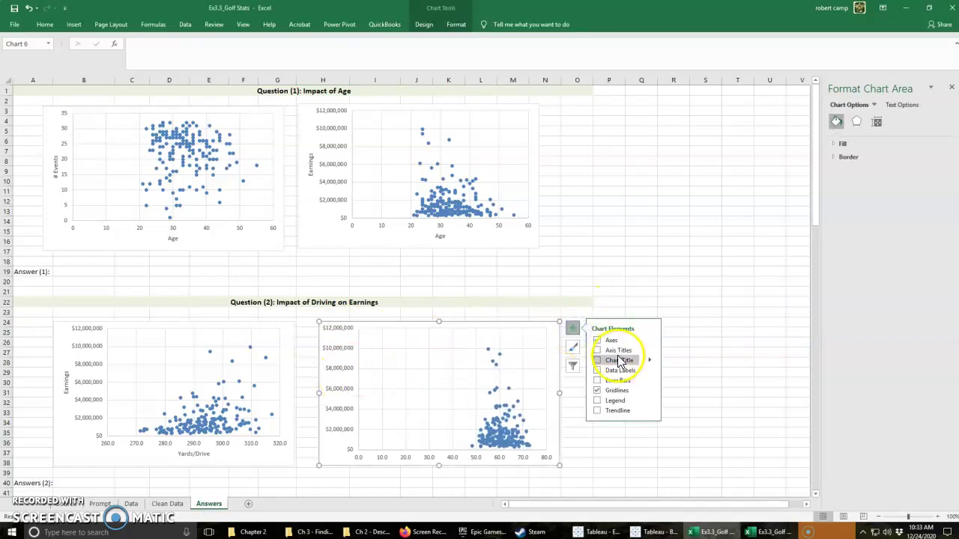
{"action": "left_click", "coordinate": [612, 350]}
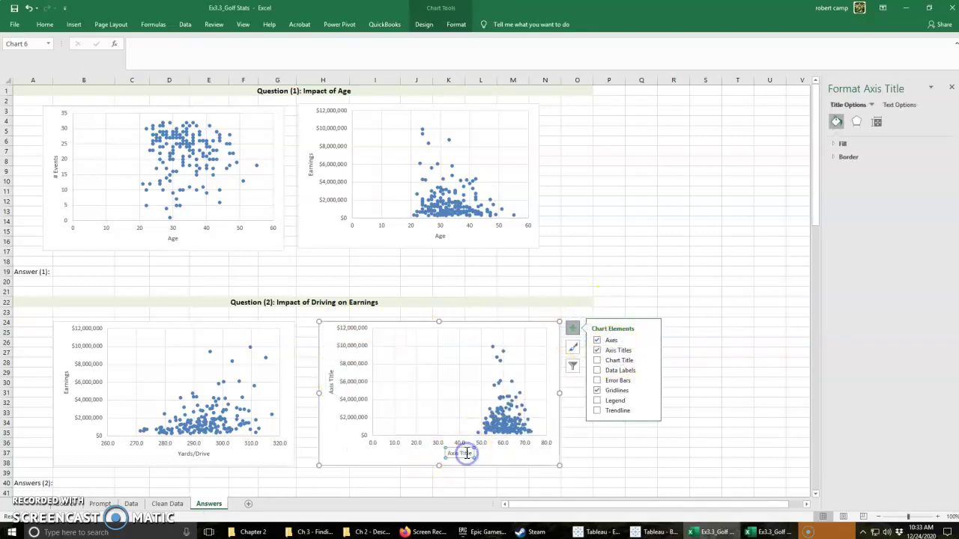
- Label the driving accuracy chart's horizontal axis Driving Acc (%) and its vertical axis Earnings
{"action": "double_click", "coordinate": [465, 454]}
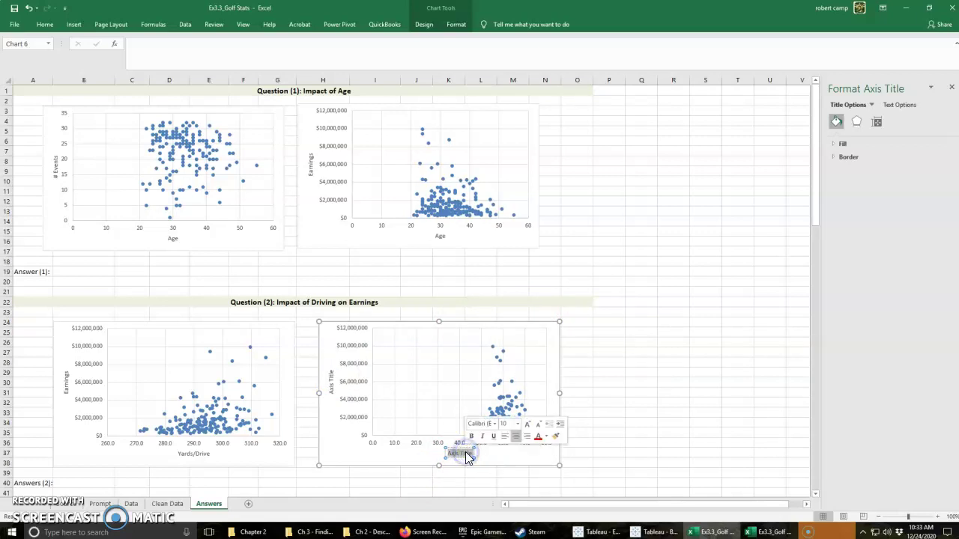
{"action": "key", "text": "Delete"}
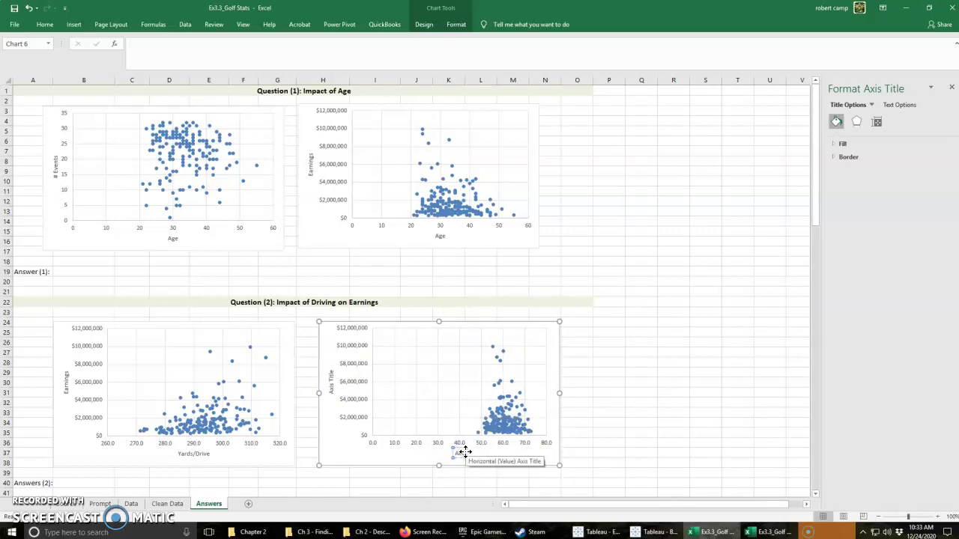
{"action": "left_click", "coordinate": [465, 452]}
{"action": "type", "text": "Driving Acc (%"}
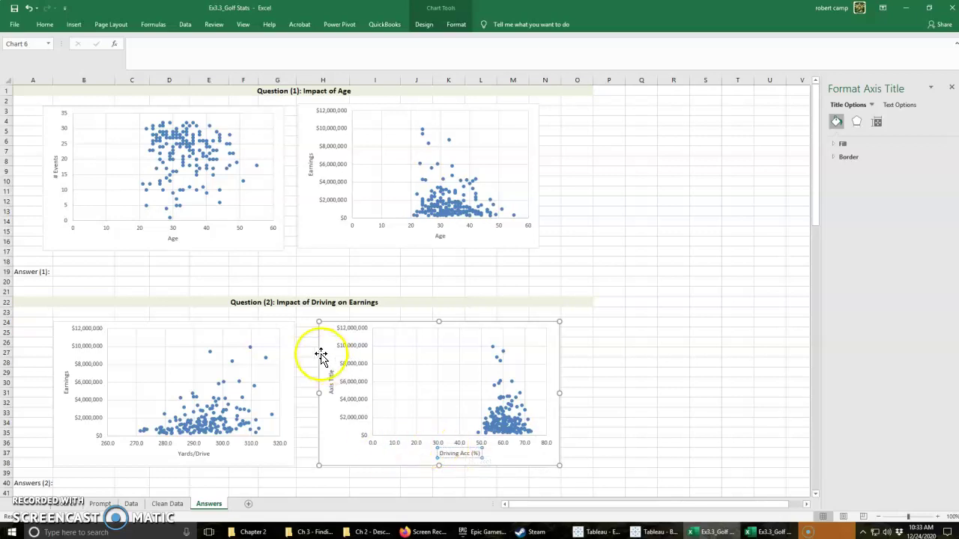
{"action": "left_click", "coordinate": [332, 382]}
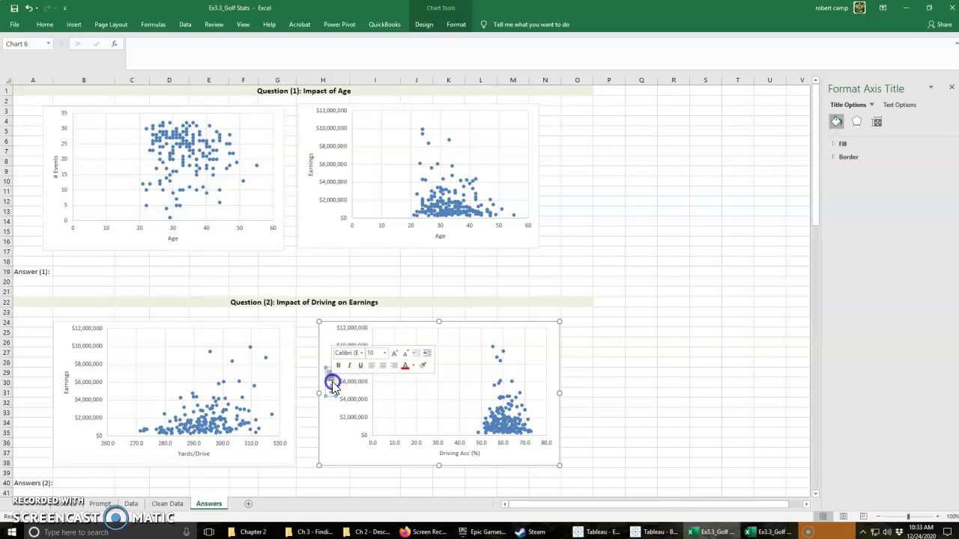
{"action": "left_click", "coordinate": [333, 382]}
{"action": "left_click", "coordinate": [627, 353]}
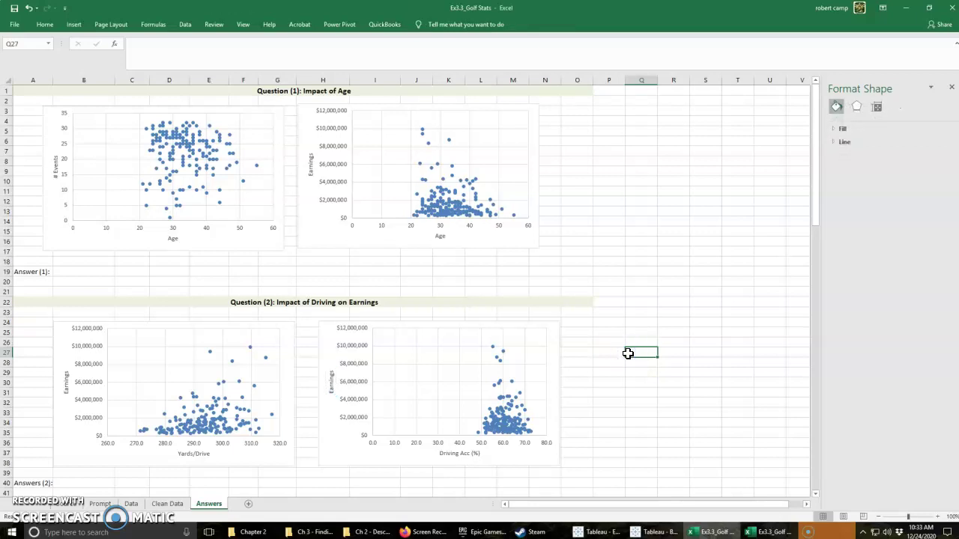